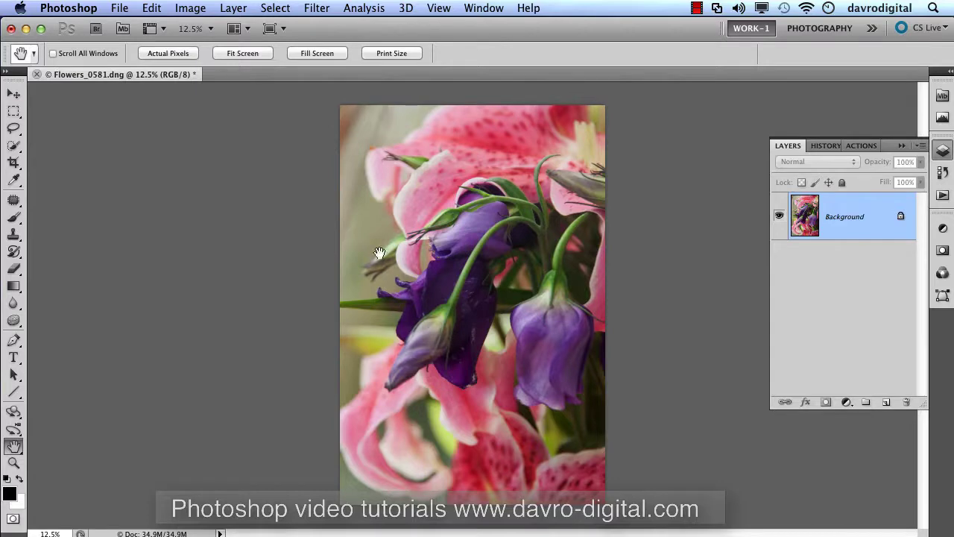
# - Try launching the Pixel Bender Gallery filter and dismiss the GPU hardware limit warning
pyautogui.click(318, 9)
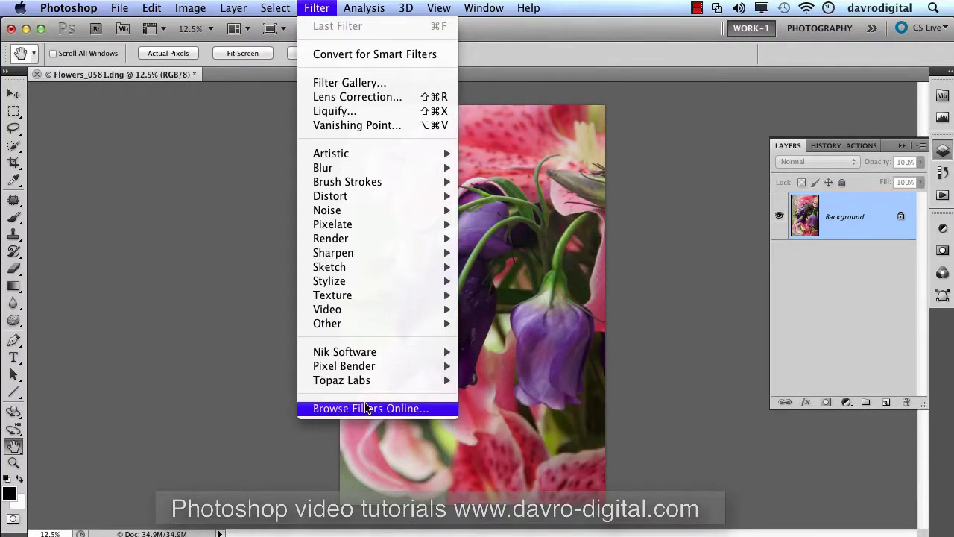
pyautogui.moveTo(360, 371)
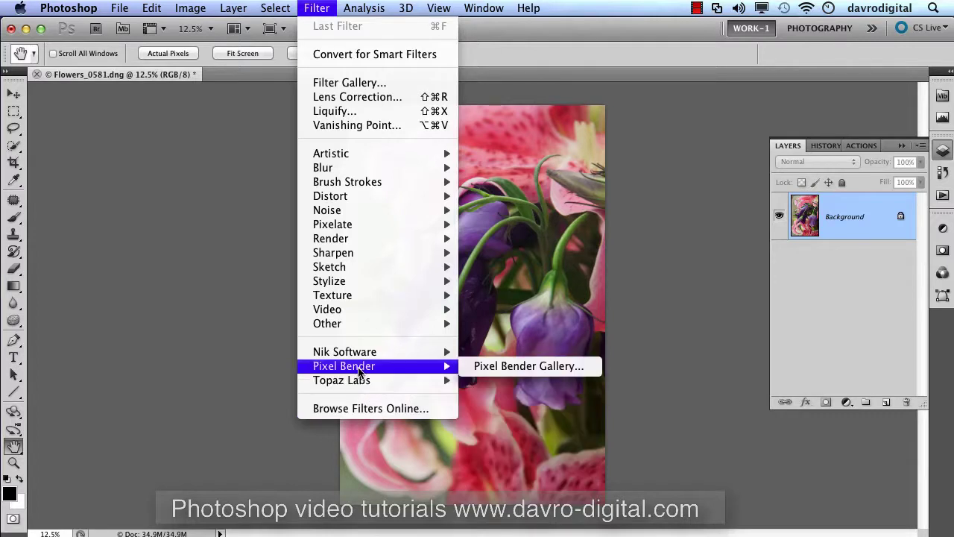
pyautogui.click(492, 366)
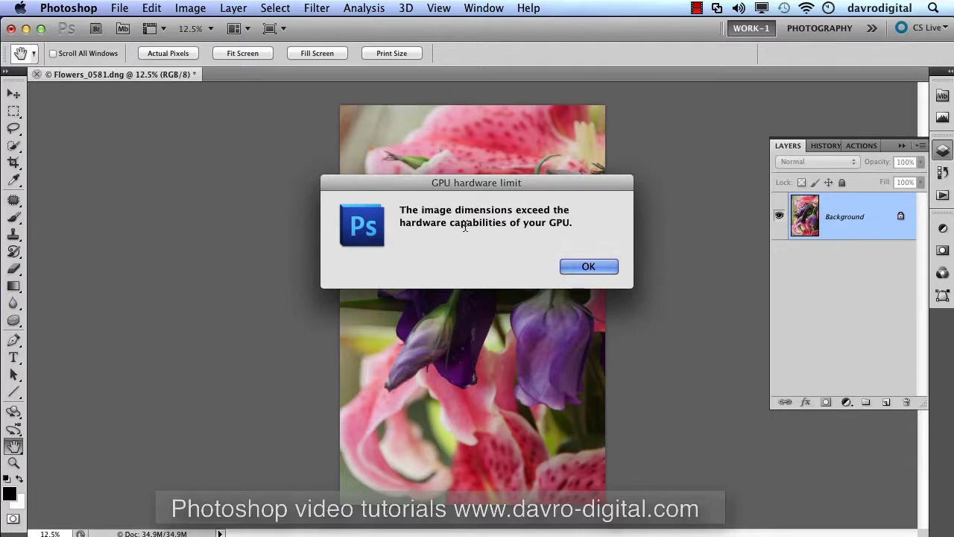
pyautogui.click(581, 266)
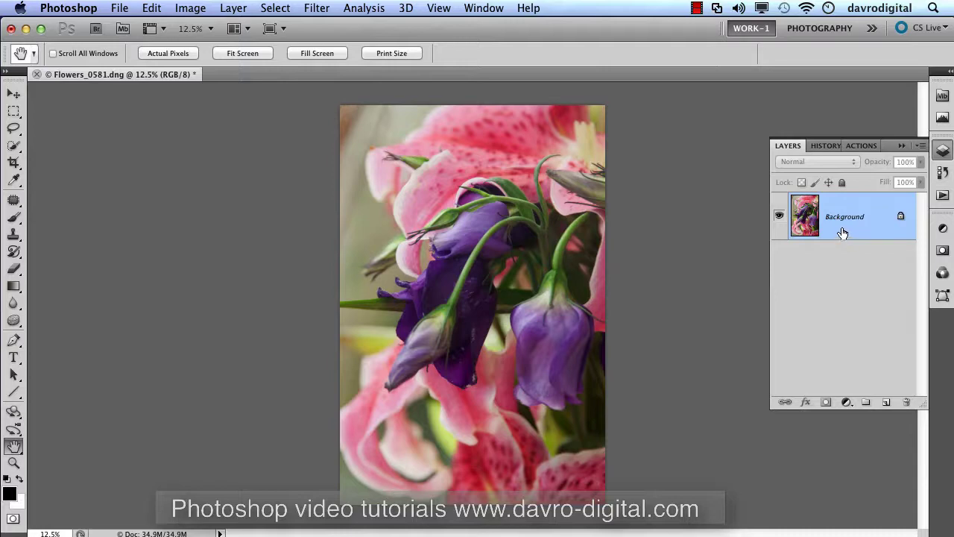
# - Duplicate the photo to Layer 1 and resample the image to 72 ppi, 854 × 1286 pixels
pyautogui.press('super+j')
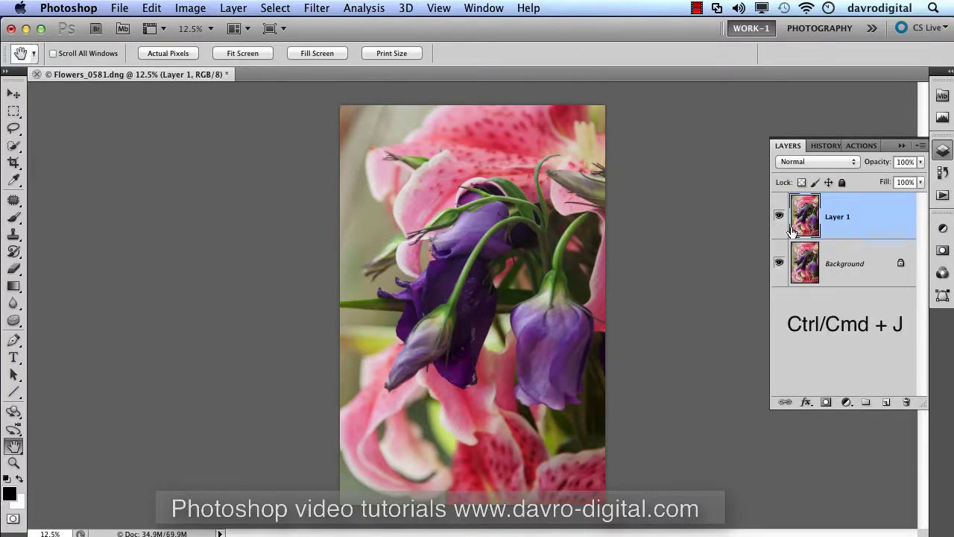
pyautogui.click(190, 8)
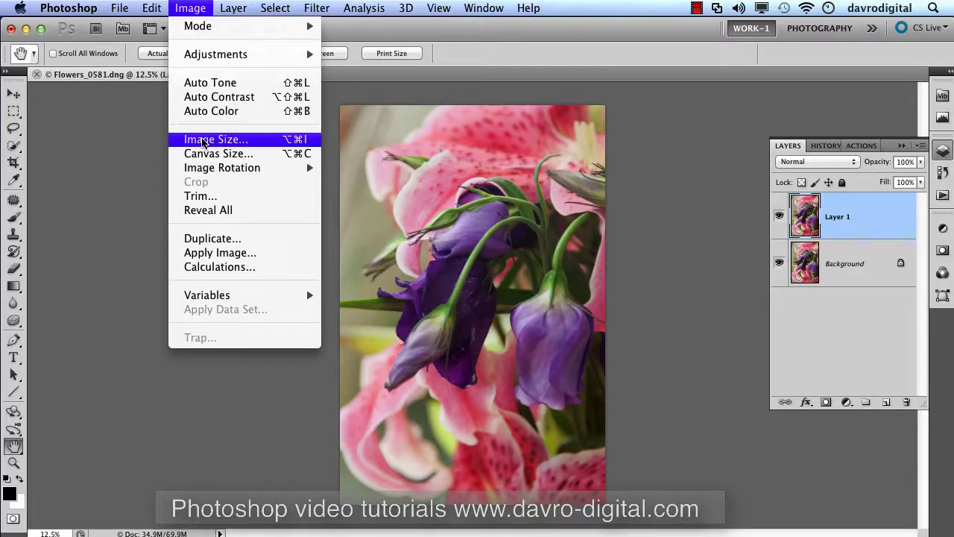
pyautogui.click(202, 142)
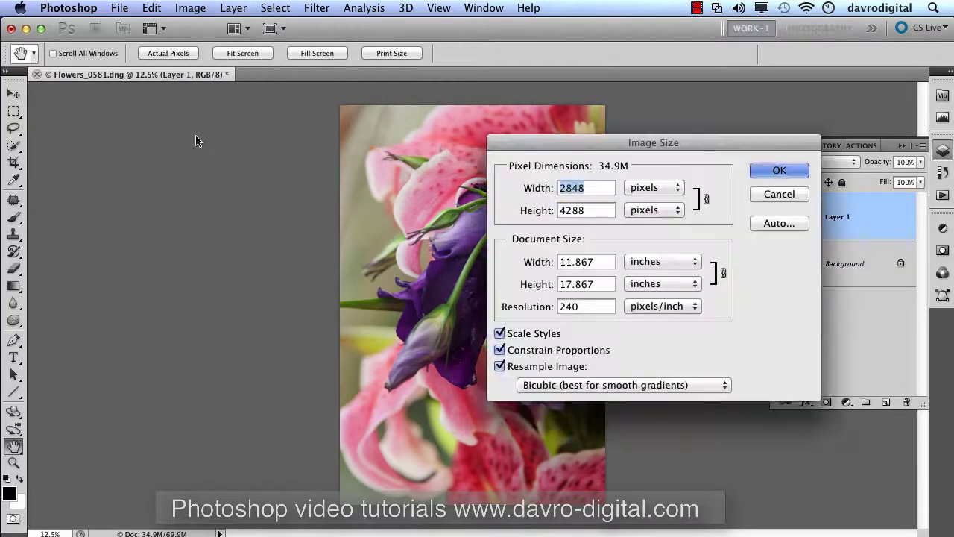
pyautogui.doubleClick(584, 306)
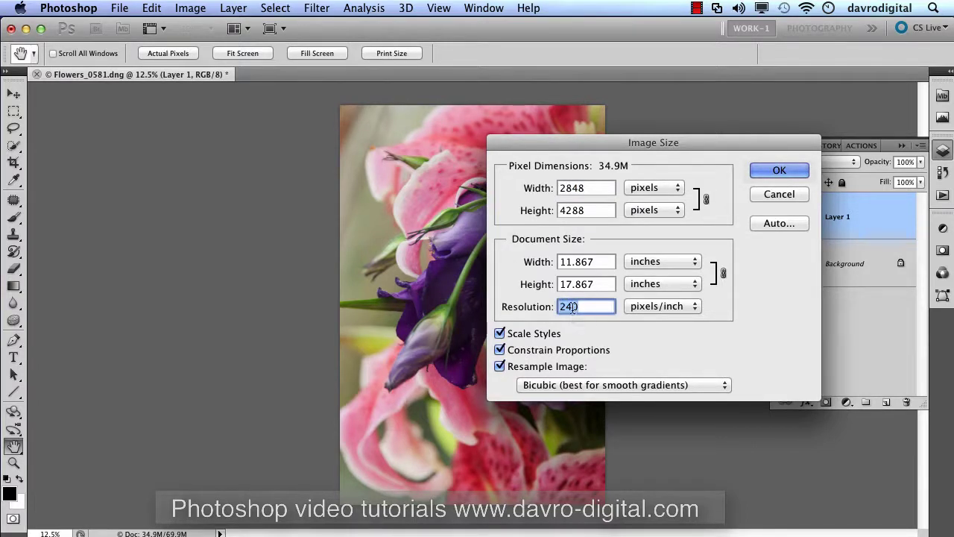
pyautogui.doubleClick(604, 283)
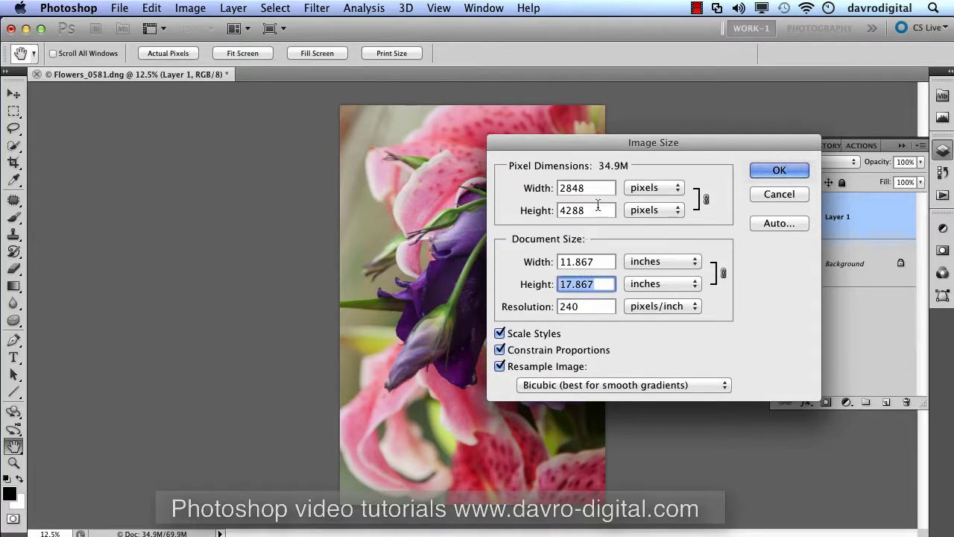
pyautogui.doubleClick(570, 307)
pyautogui.write('72')
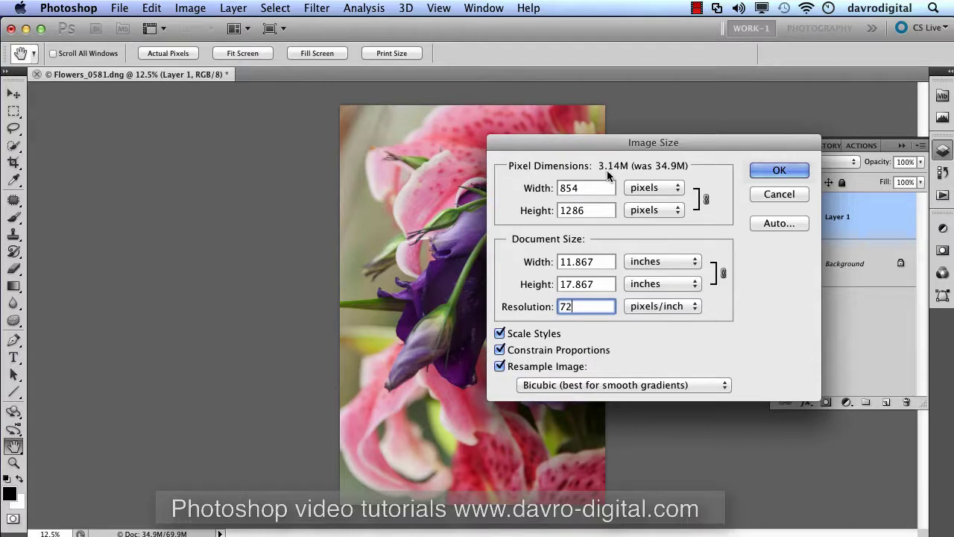
pyautogui.click(763, 170)
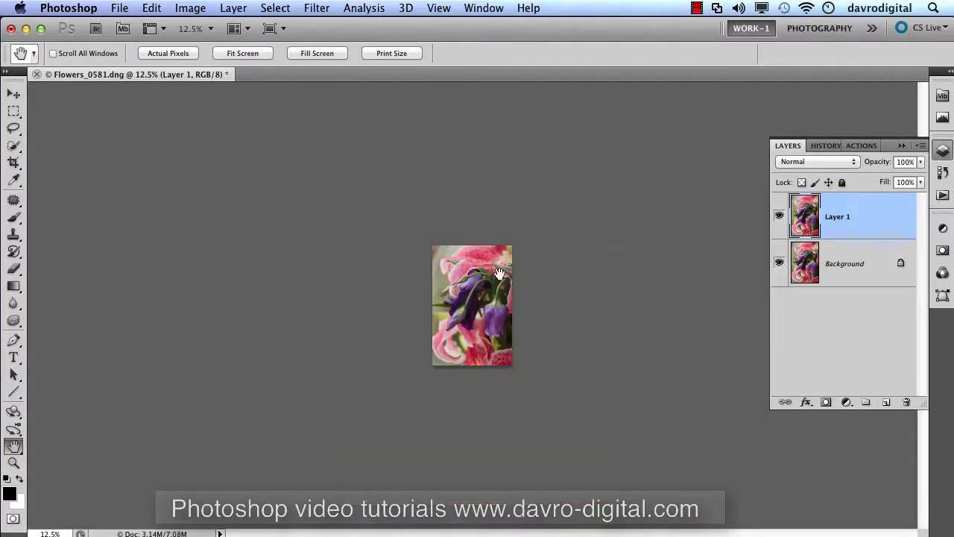
# - Zoom the flower photo to 50% and launch the Pixel Bender Gallery, previewing CircleSplash
pyautogui.click(461, 313)
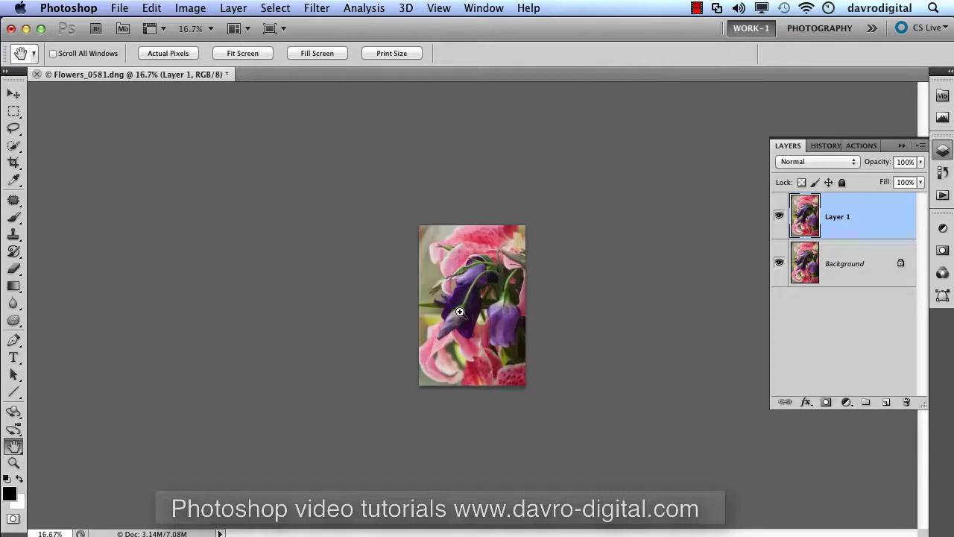
pyautogui.click(462, 314)
pyautogui.click(458, 311)
pyautogui.click(460, 309)
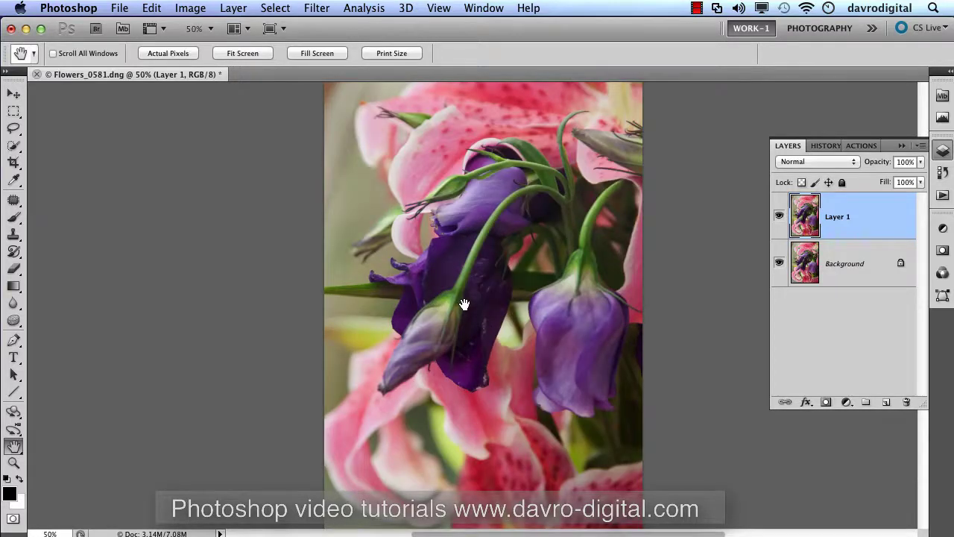
pyautogui.click(314, 8)
pyautogui.moveTo(346, 373)
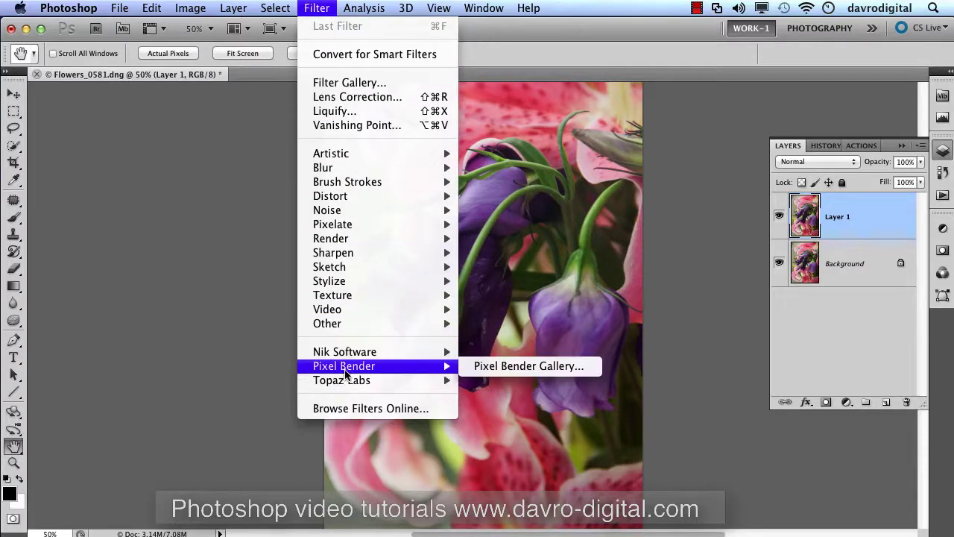
pyautogui.click(503, 367)
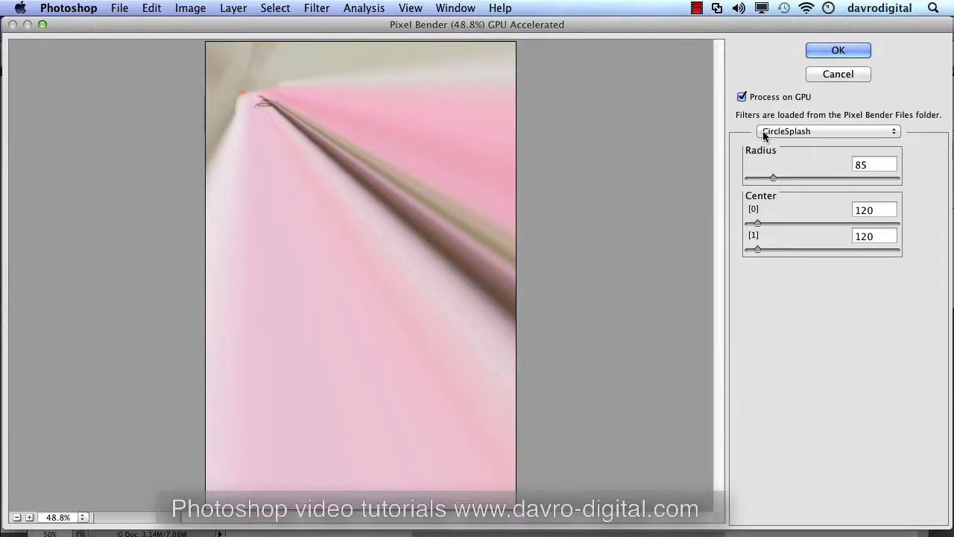
# - Preview Convergence, Fisheye, Hole, Kaleidoscope and Spherize, then settle on the OilPaint filter
pyautogui.click(823, 131)
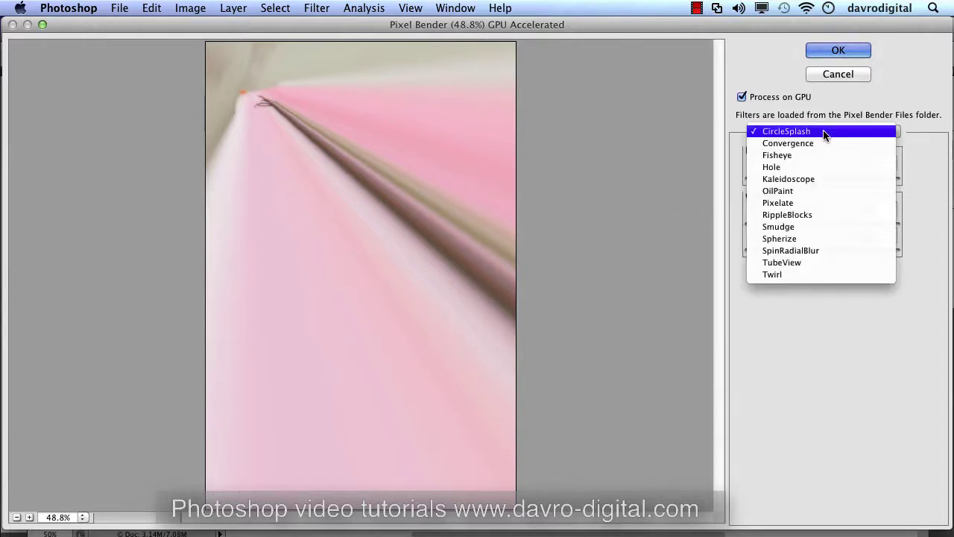
pyautogui.click(821, 143)
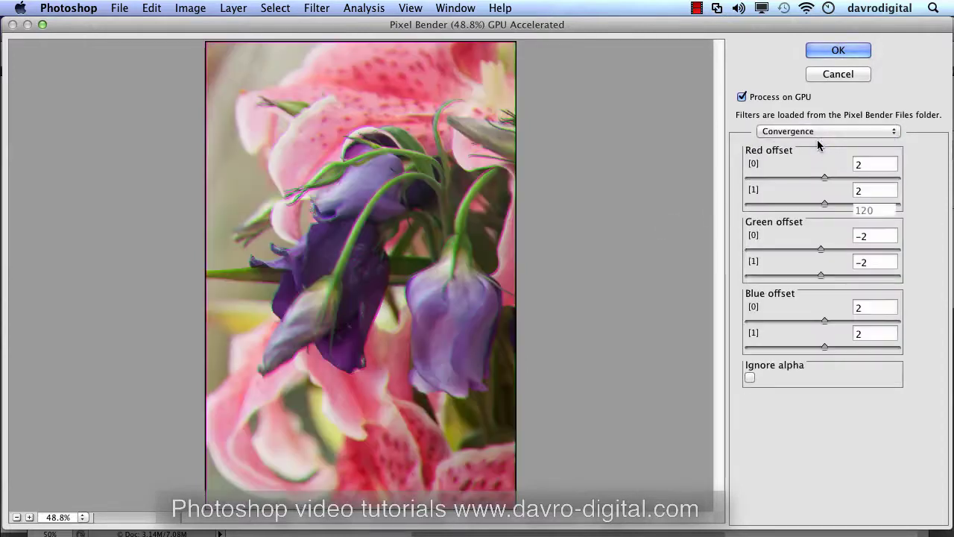
pyautogui.click(816, 131)
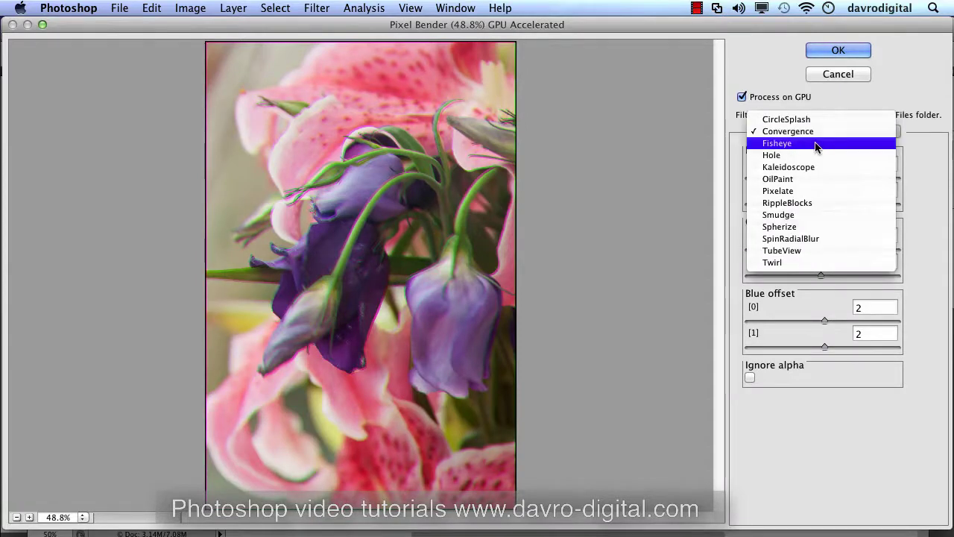
pyautogui.click(816, 142)
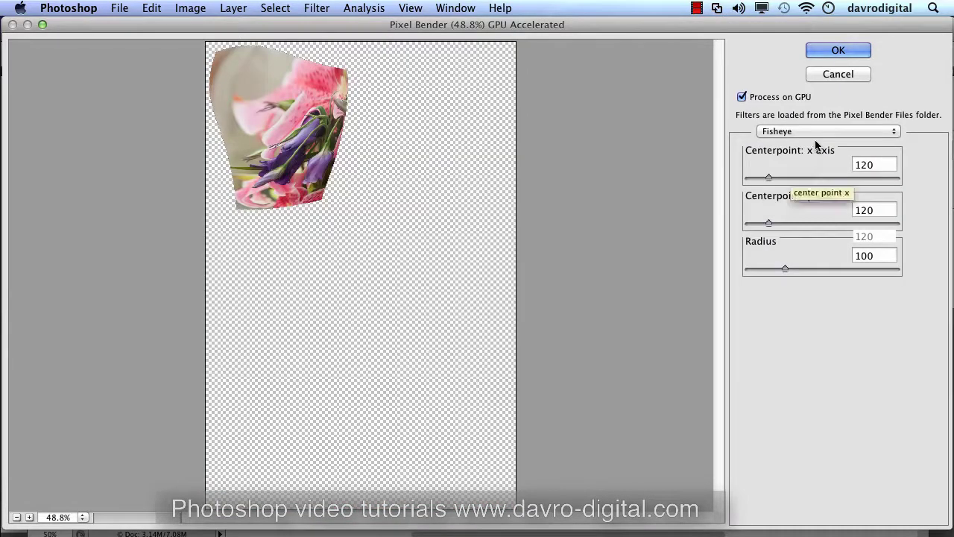
pyautogui.click(816, 134)
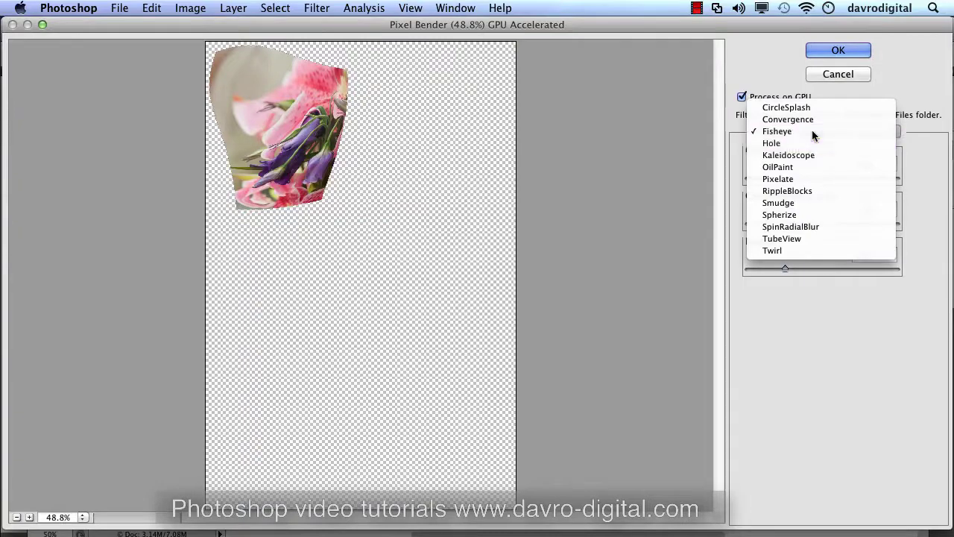
pyautogui.click(813, 135)
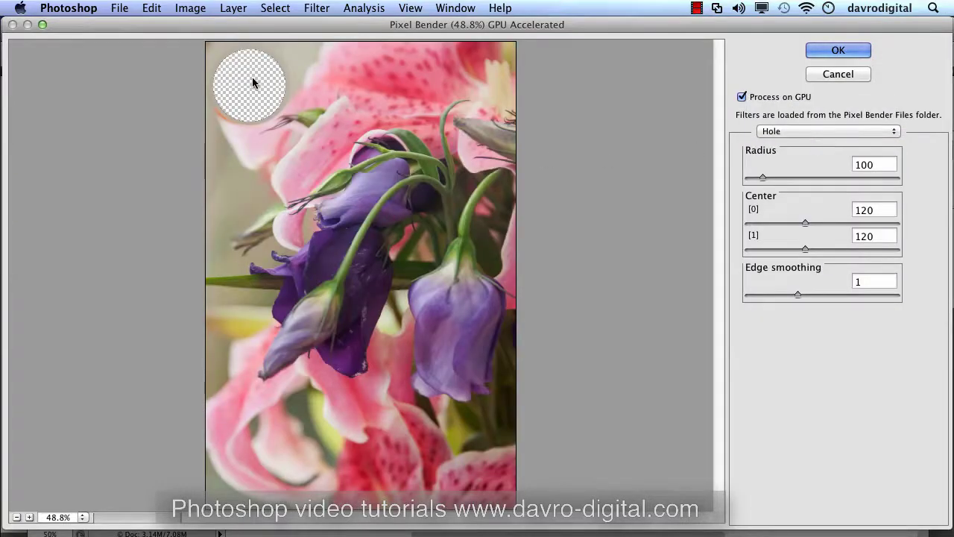
pyautogui.click(809, 131)
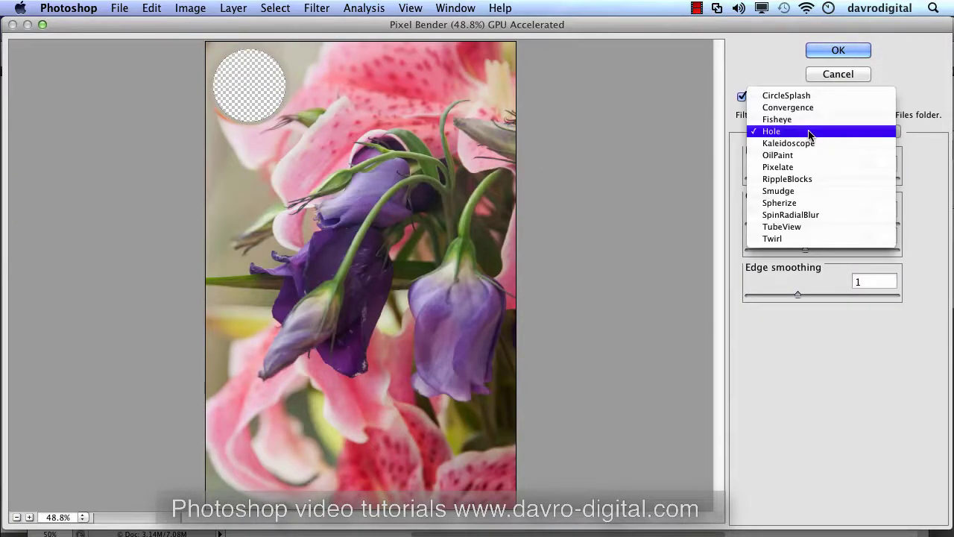
pyautogui.click(812, 144)
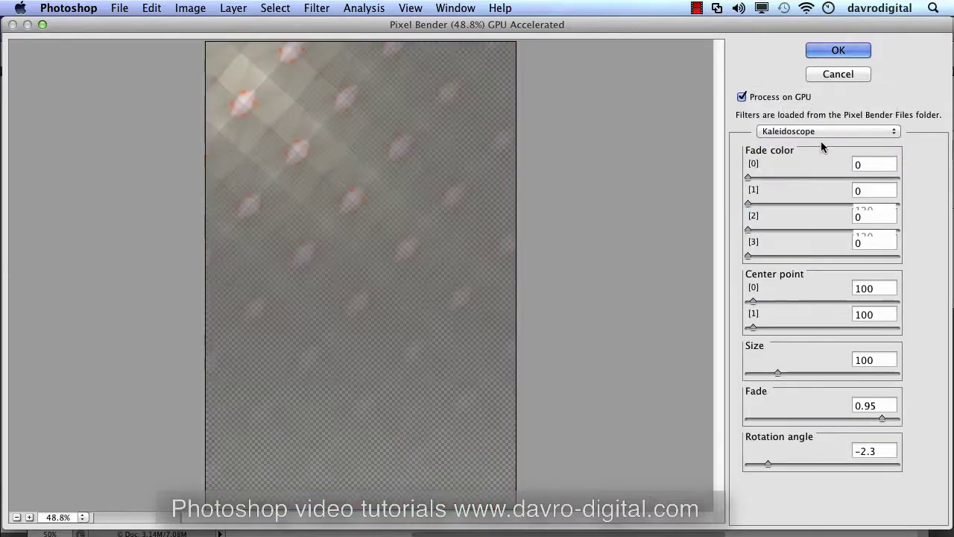
pyautogui.click(813, 131)
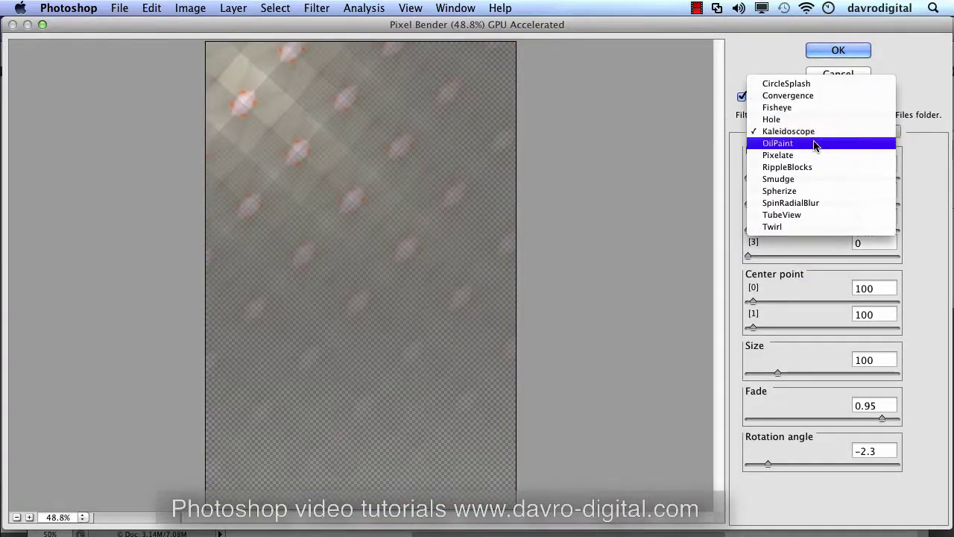
pyautogui.click(799, 192)
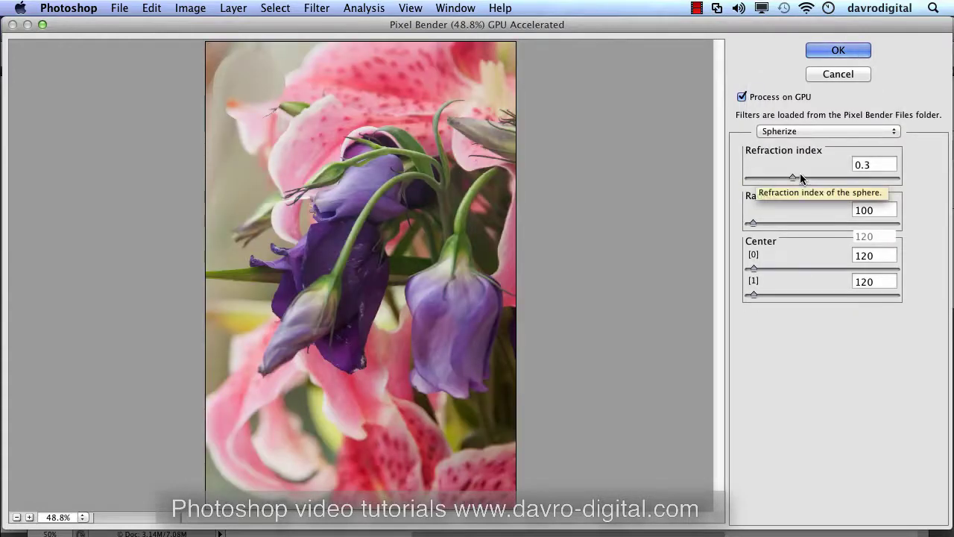
pyautogui.click(808, 135)
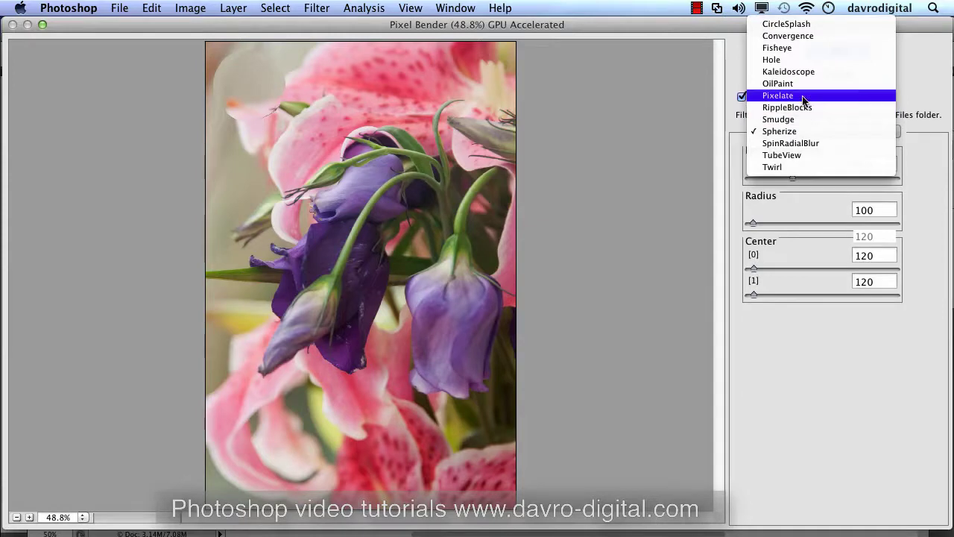
pyautogui.click(804, 90)
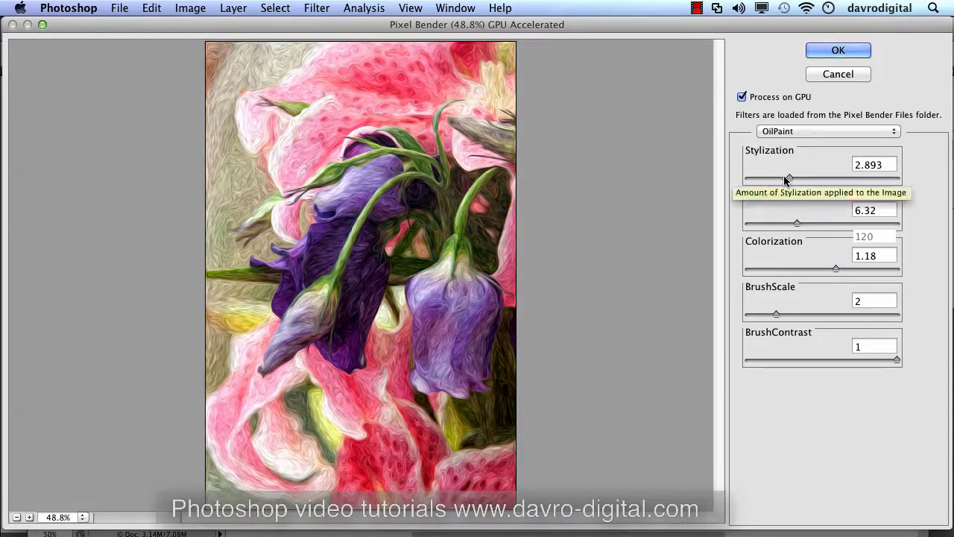
# - Set OilPaint Stylization to 6.139 after comparing it against about 1.2
pyautogui.click(839, 180)
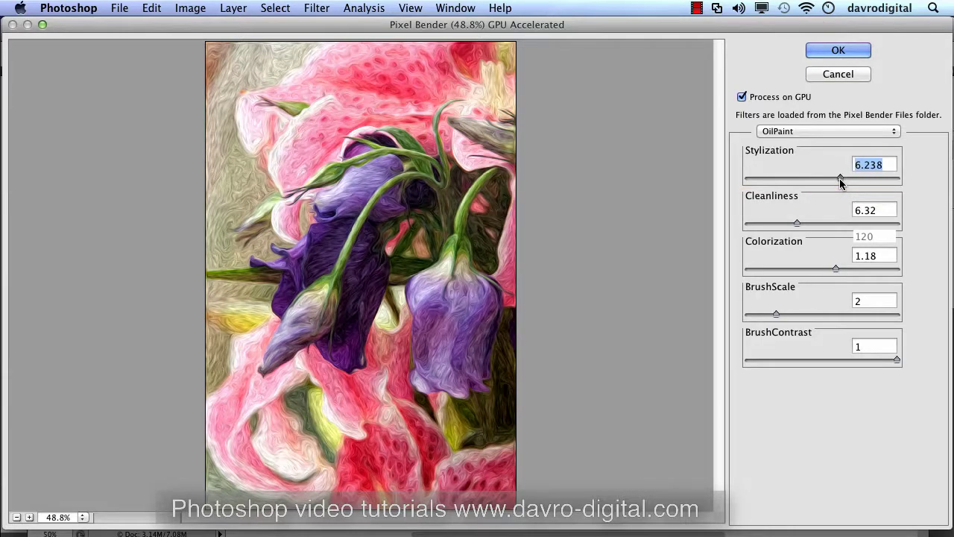
pyautogui.click(764, 179)
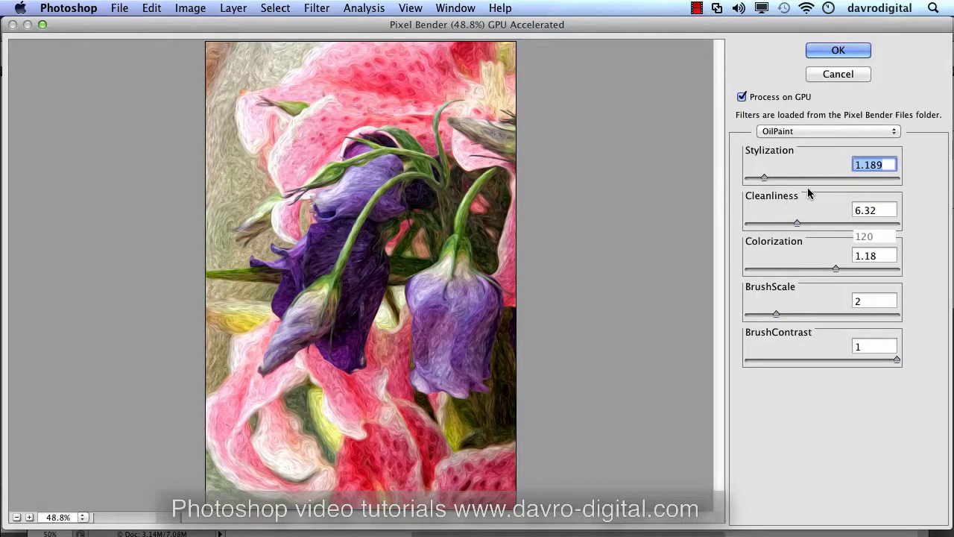
pyautogui.click(840, 180)
pyautogui.click(839, 180)
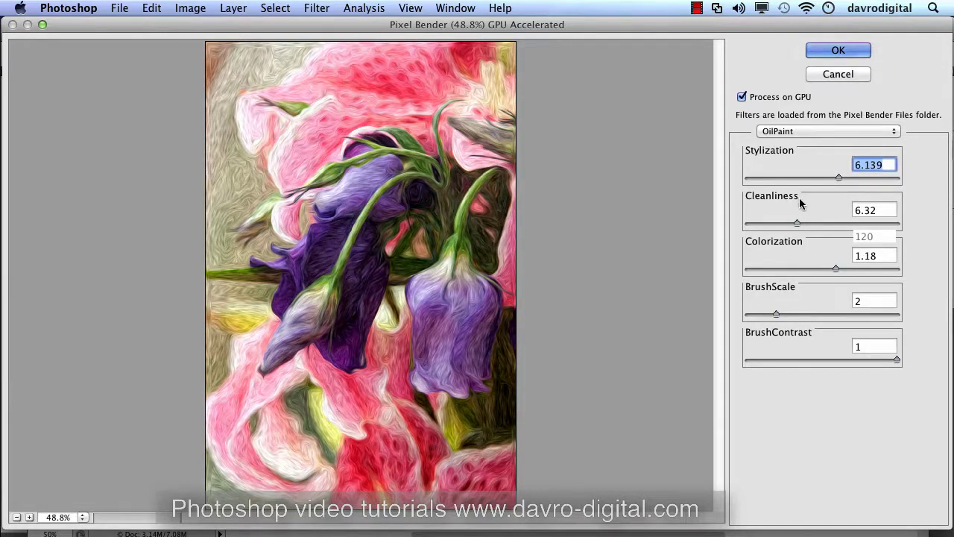
# - Push Cleanliness up to 13.96 and raise Colorization to 1.52
pyautogui.click(857, 224)
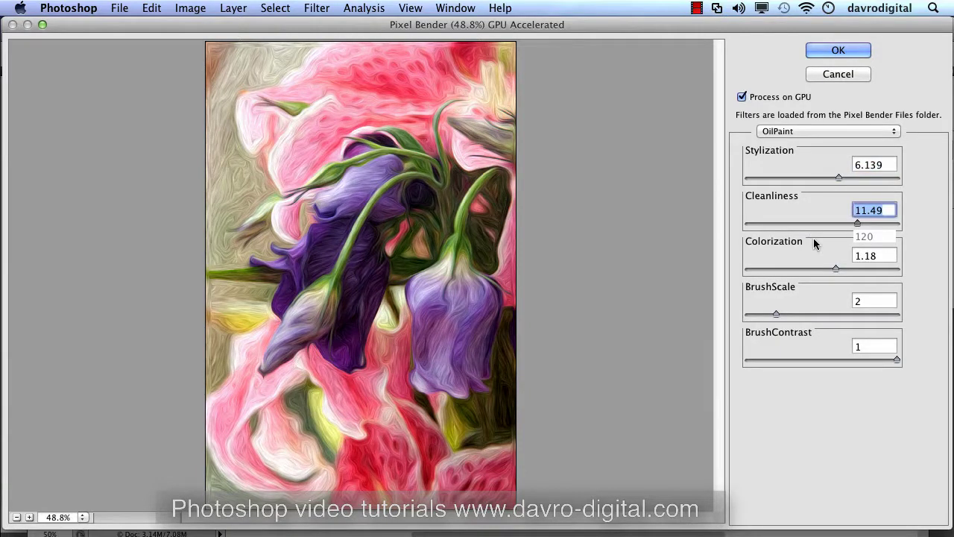
pyautogui.click(768, 224)
pyautogui.moveTo(767, 224); pyautogui.dragTo(770, 223)
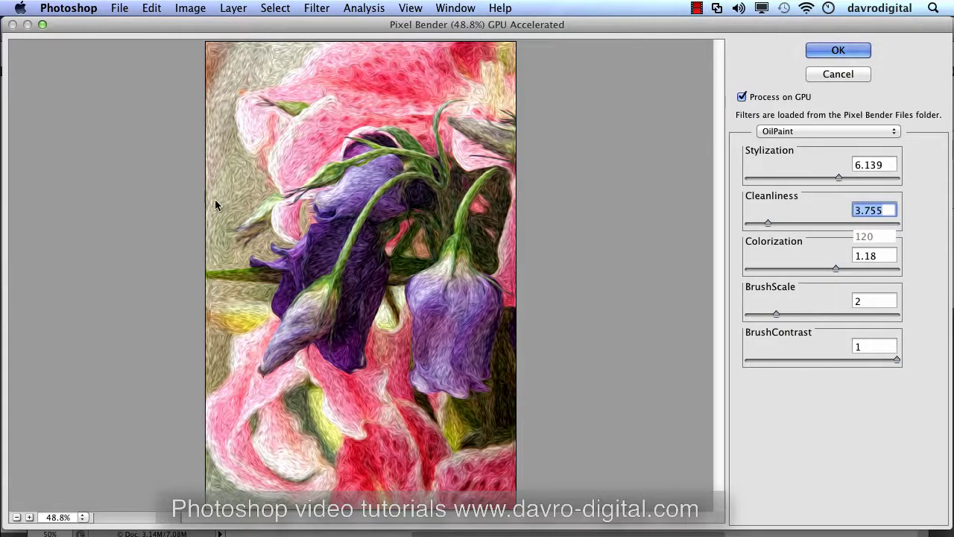
pyautogui.click(868, 224)
pyautogui.moveTo(868, 223); pyautogui.dragTo(875, 226)
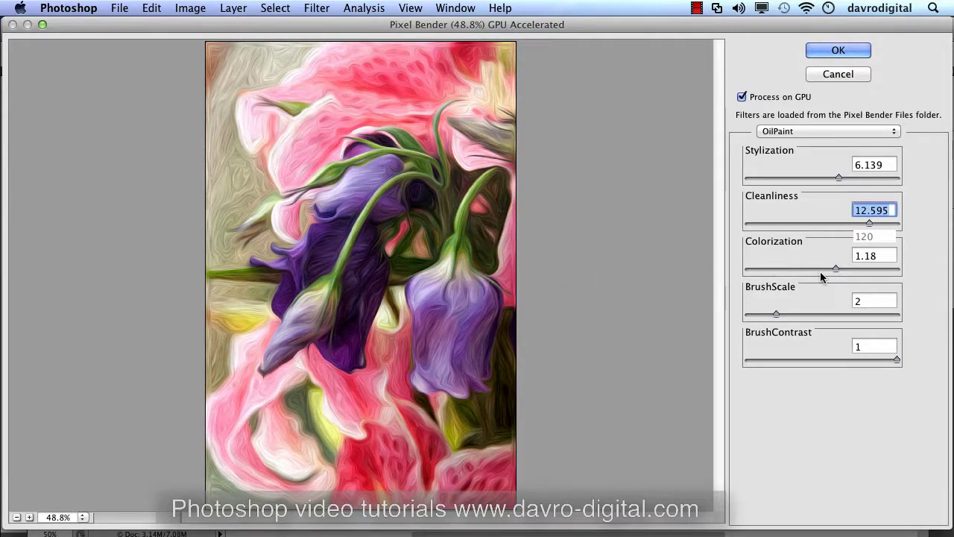
pyautogui.moveTo(888, 225); pyautogui.dragTo(884, 223)
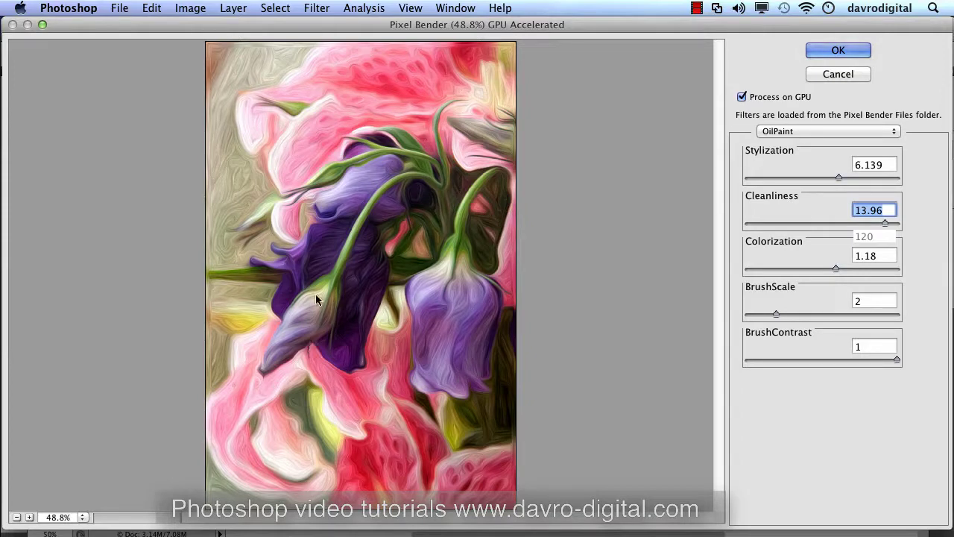
pyautogui.click(862, 270)
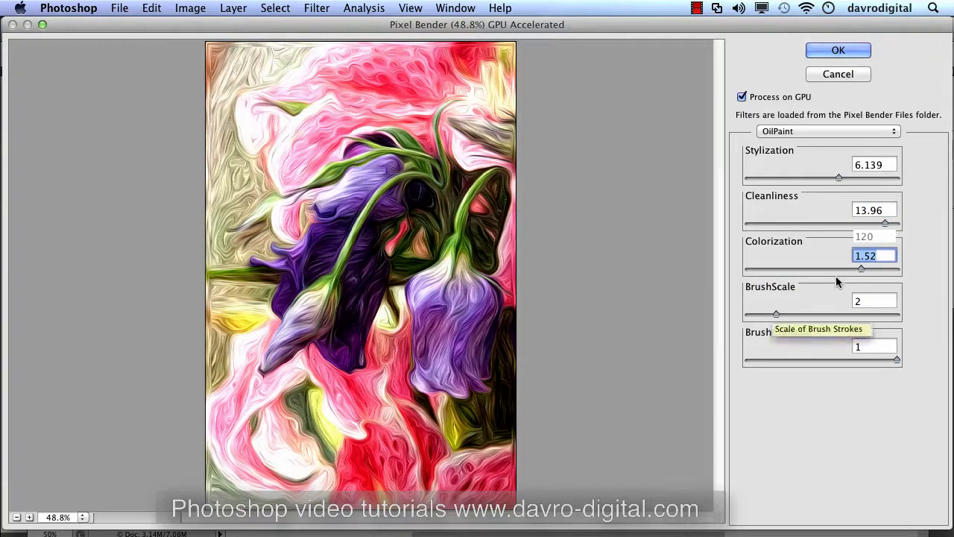
# - Try Colorization values from 0.88 up to 2 on the slider, ending near 1.2
pyautogui.click(814, 273)
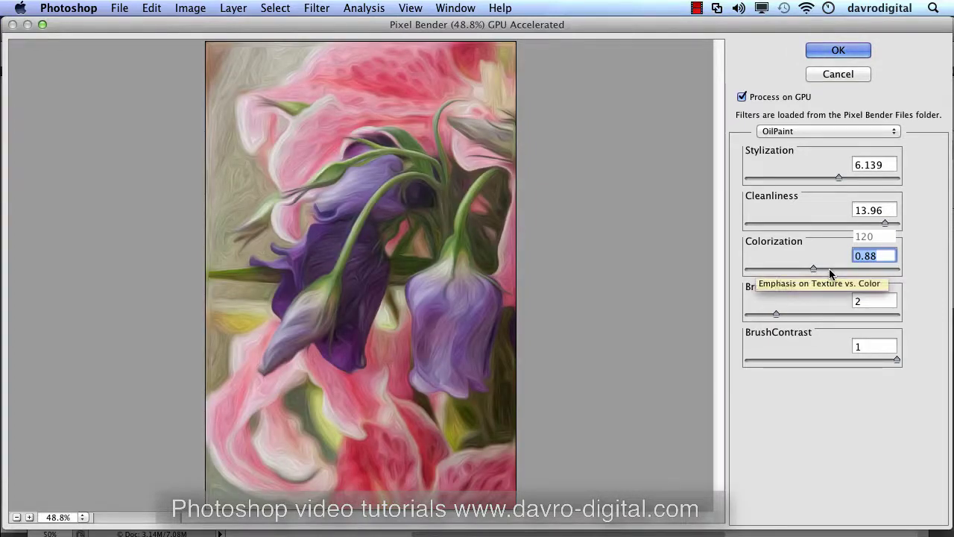
pyautogui.click(829, 270)
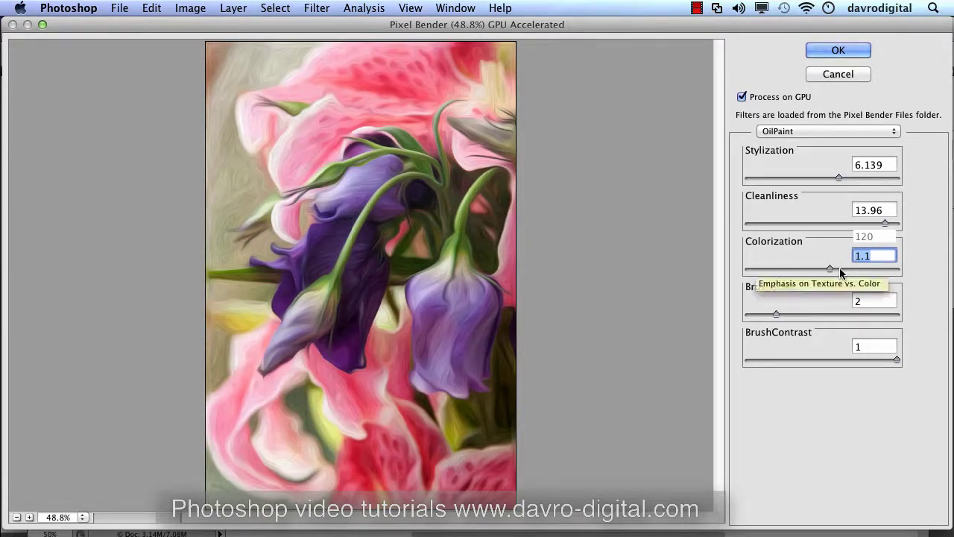
pyautogui.click(832, 270)
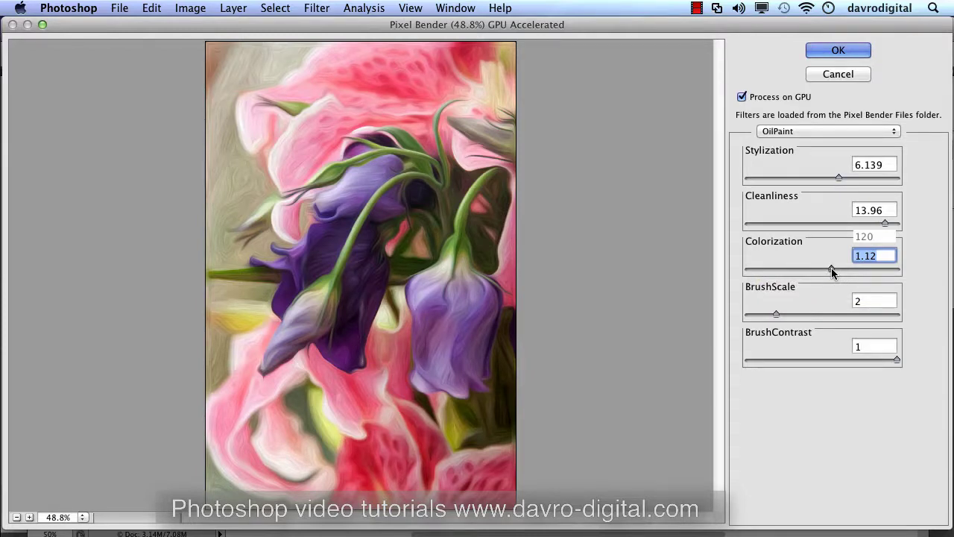
pyautogui.click(833, 270)
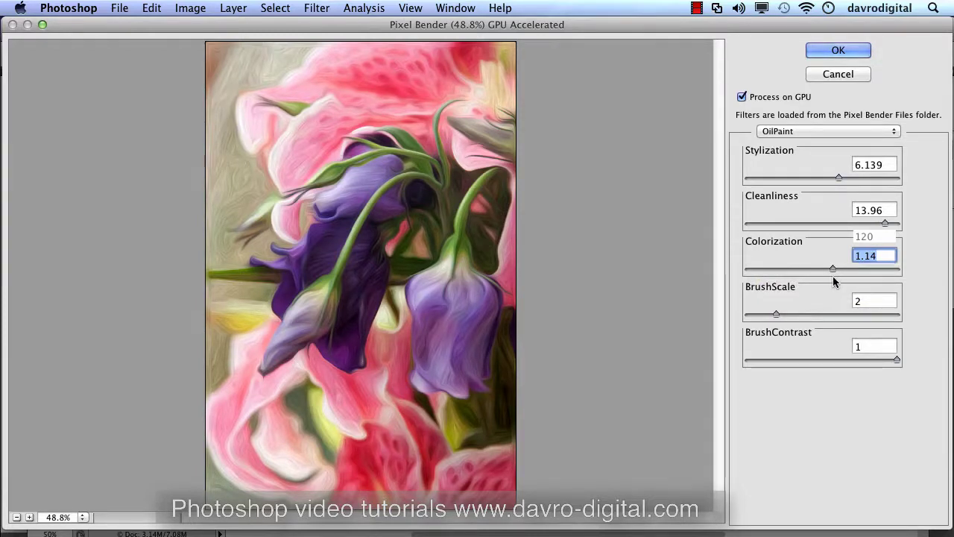
pyautogui.click(835, 271)
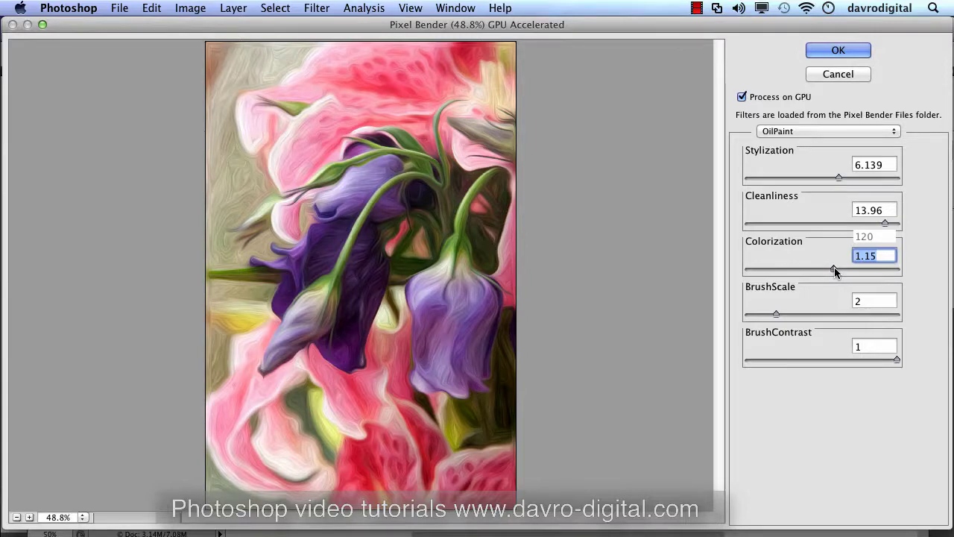
pyautogui.moveTo(835, 271); pyautogui.dragTo(840, 276)
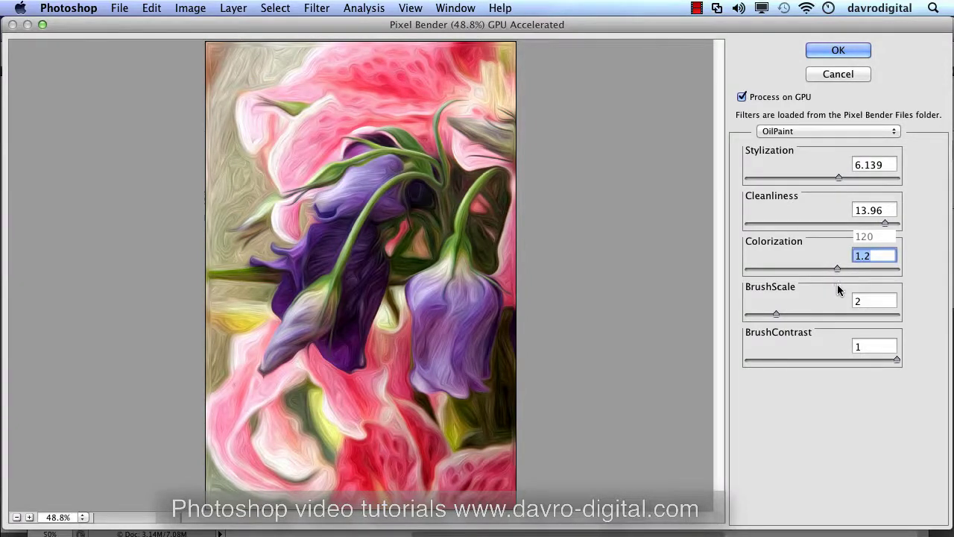
pyautogui.click(843, 269)
pyautogui.click(836, 268)
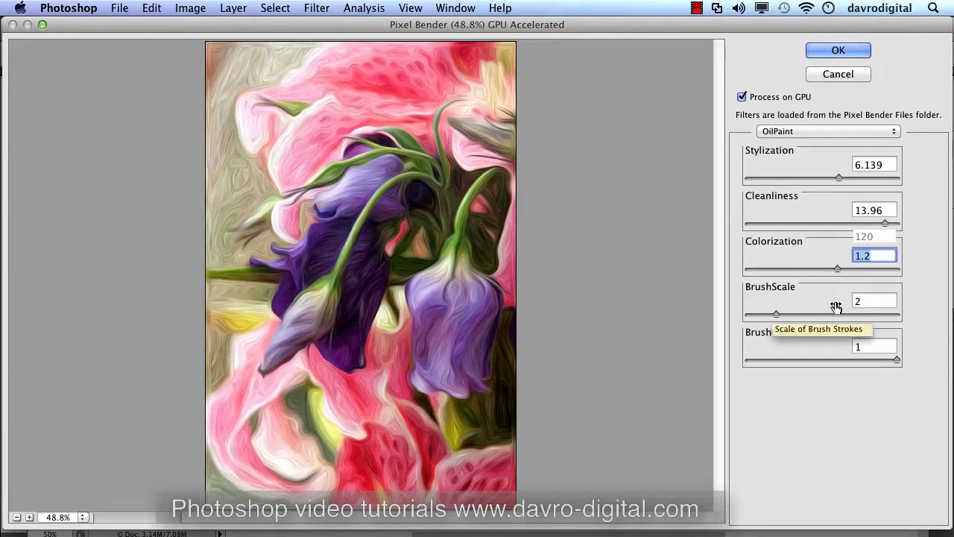
# - Enter Colorization 1.15 in the field and raise Cleanliness to its full 15
pyautogui.write('1.5')
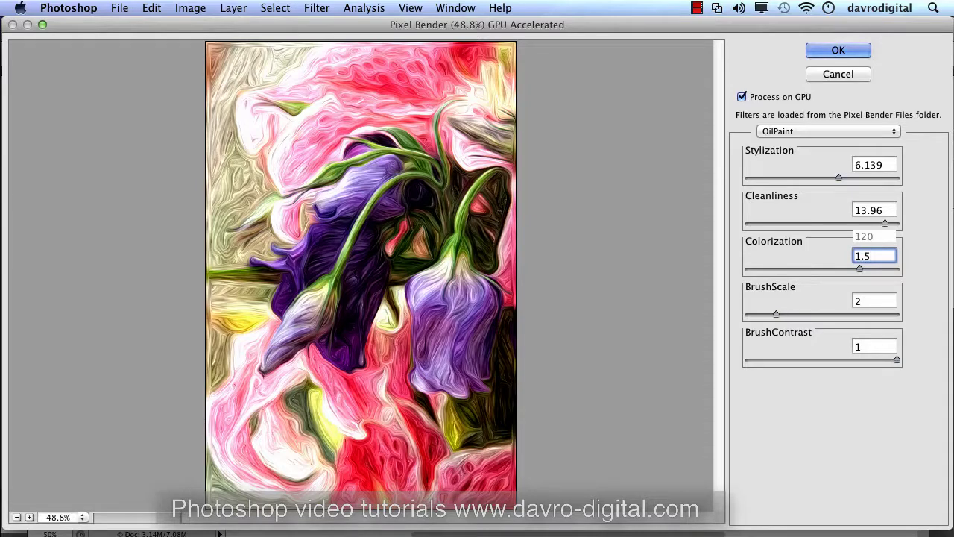
pyautogui.press('BackSpace')
pyautogui.write('2')
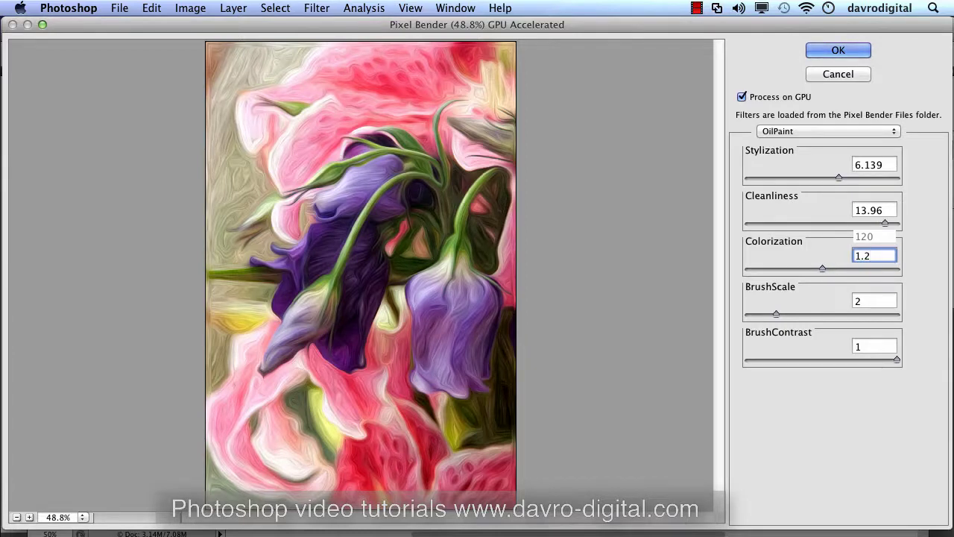
pyautogui.press('BackSpace')
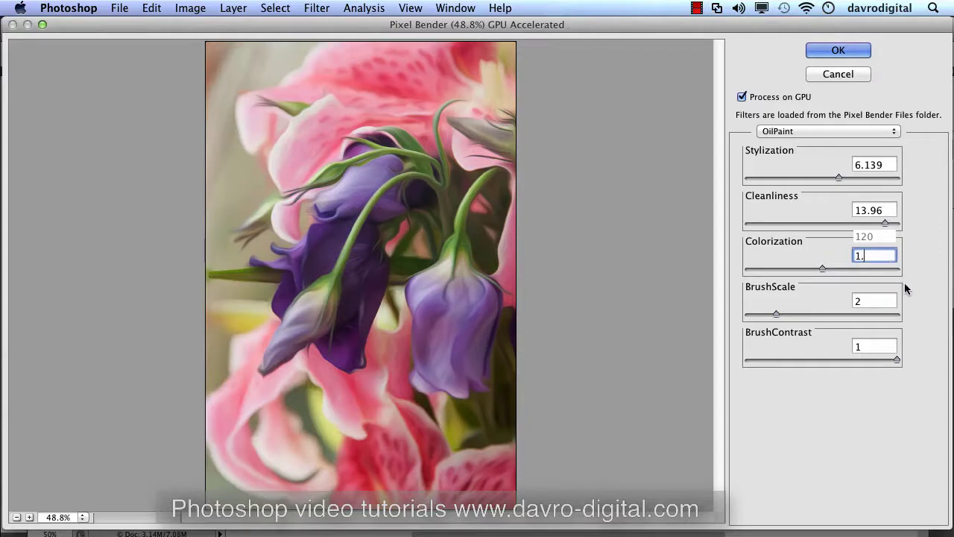
pyautogui.write('0')
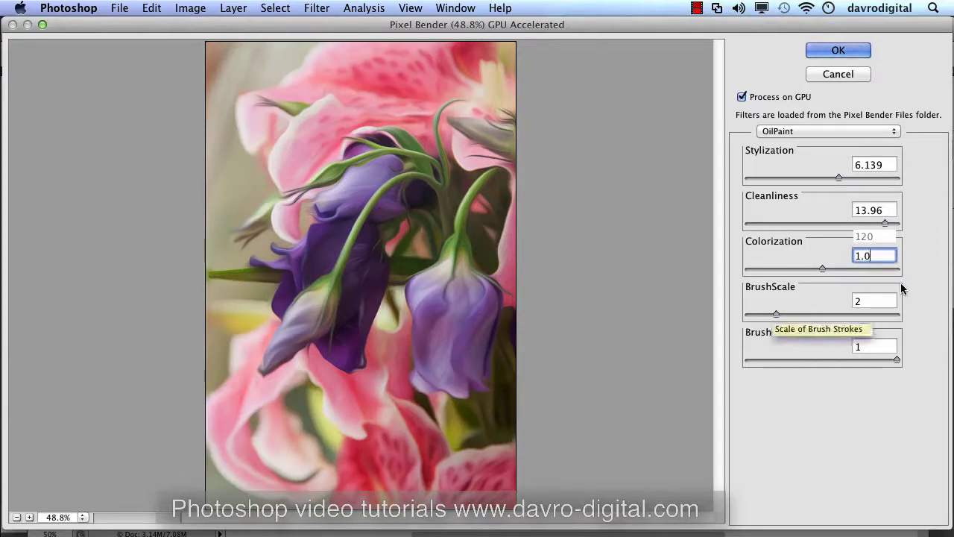
pyautogui.write('9')
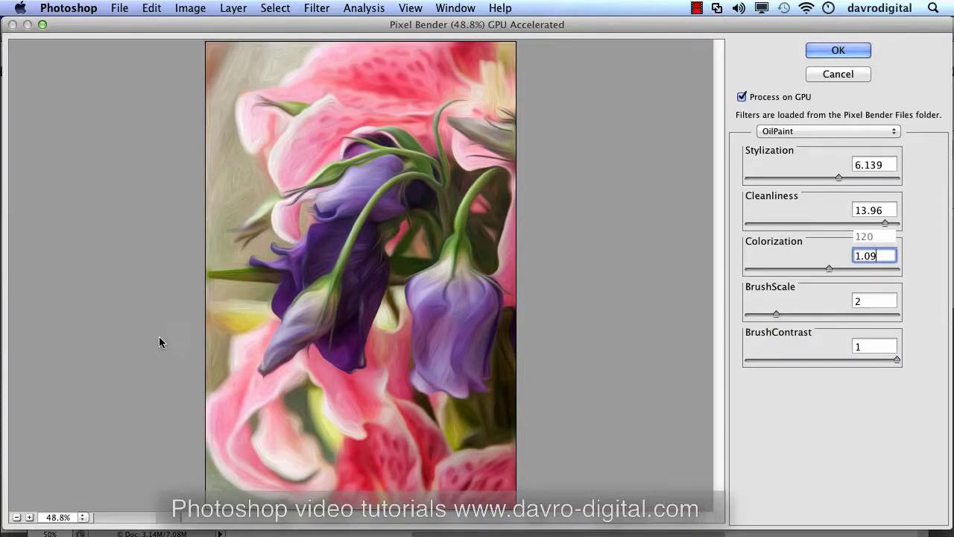
pyautogui.press('BackSpace')
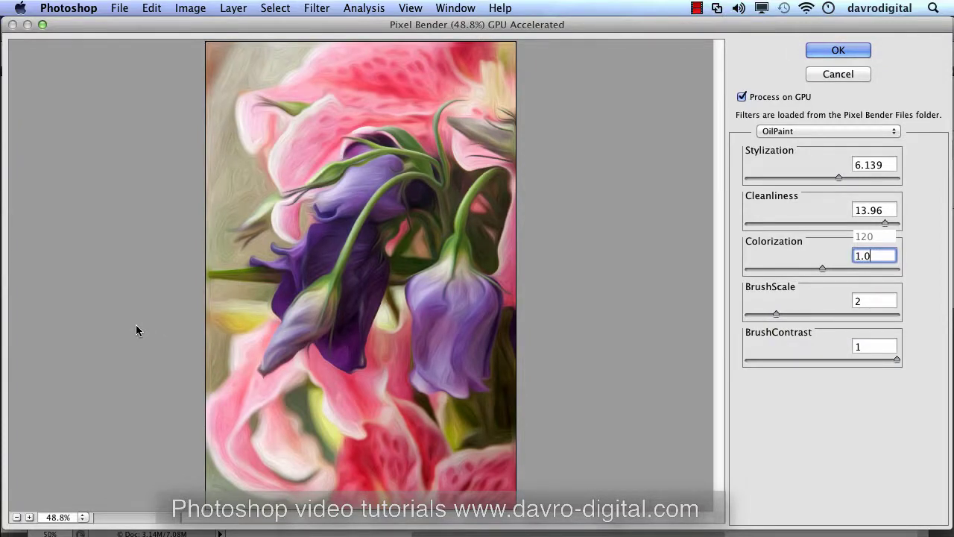
pyautogui.press('BackSpace')
pyautogui.write('1')
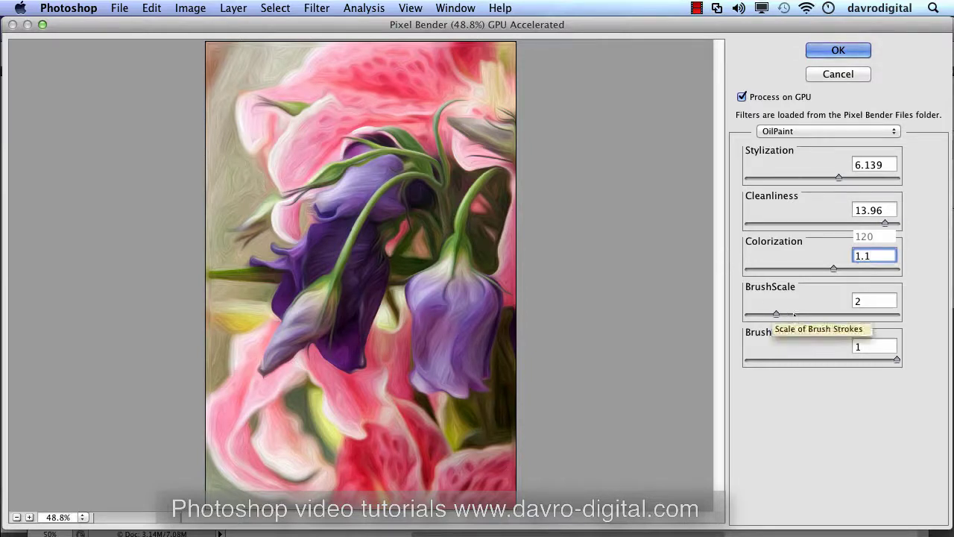
pyautogui.write('5')
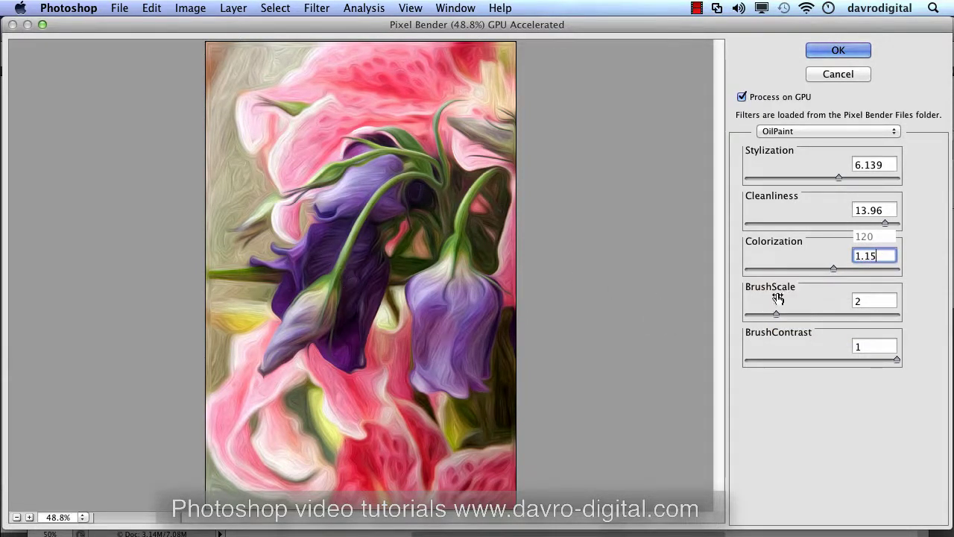
pyautogui.moveTo(886, 220); pyautogui.dragTo(889, 225)
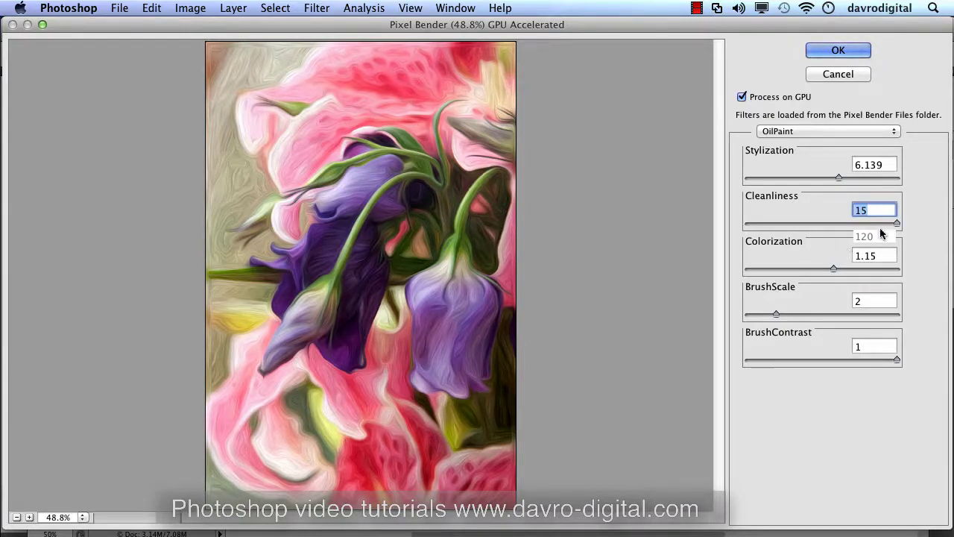
# - Set the OilPaint BrushScale to 1.536 after trying about 4.11
pyautogui.click(808, 313)
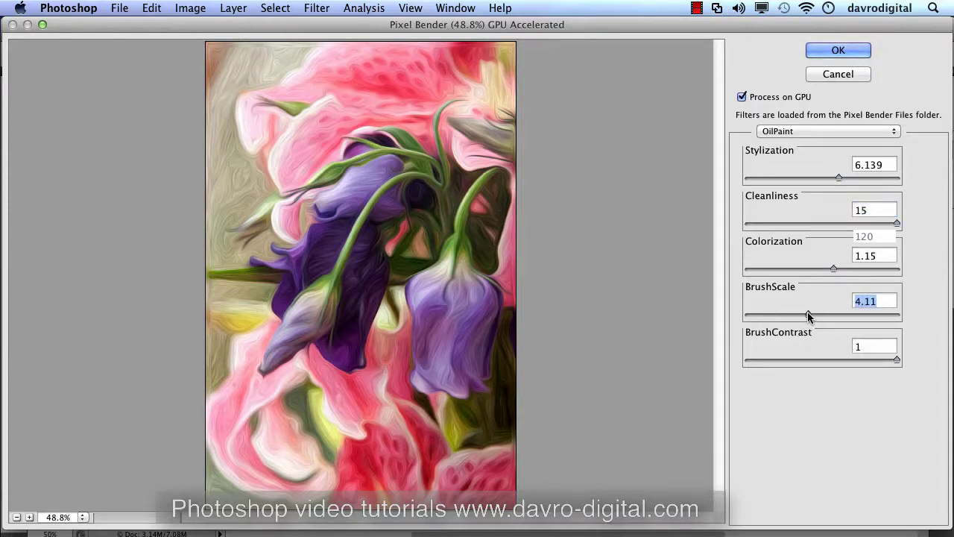
pyautogui.moveTo(807, 313); pyautogui.dragTo(809, 314)
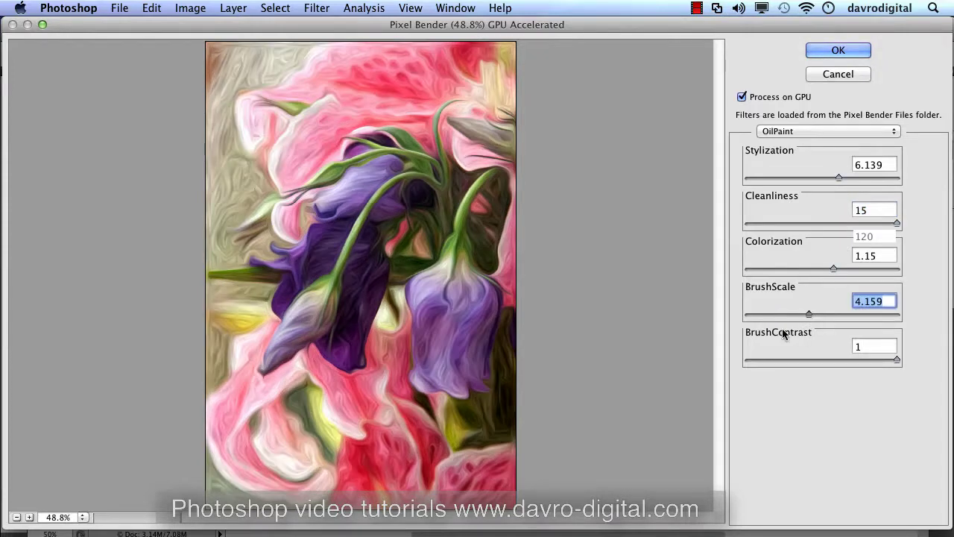
pyautogui.press('Up')
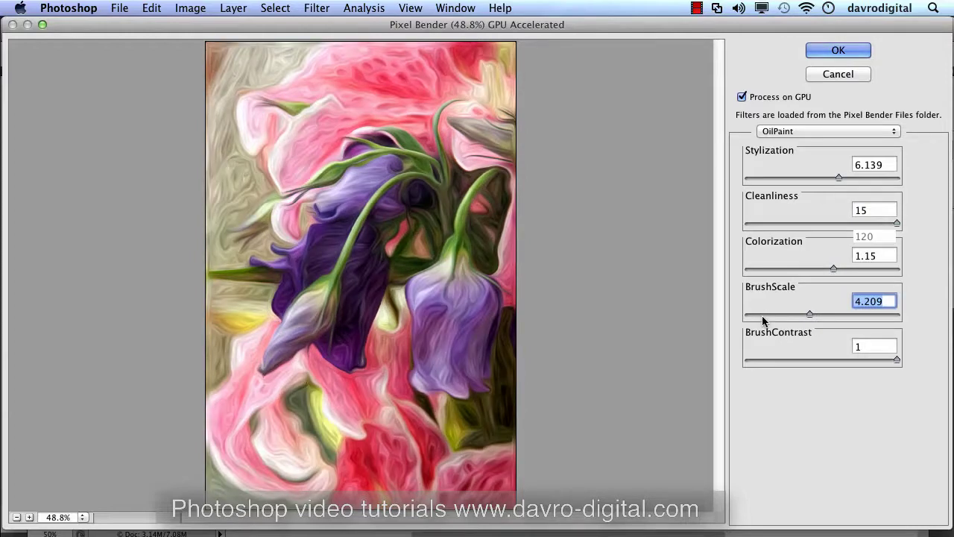
pyautogui.click(769, 314)
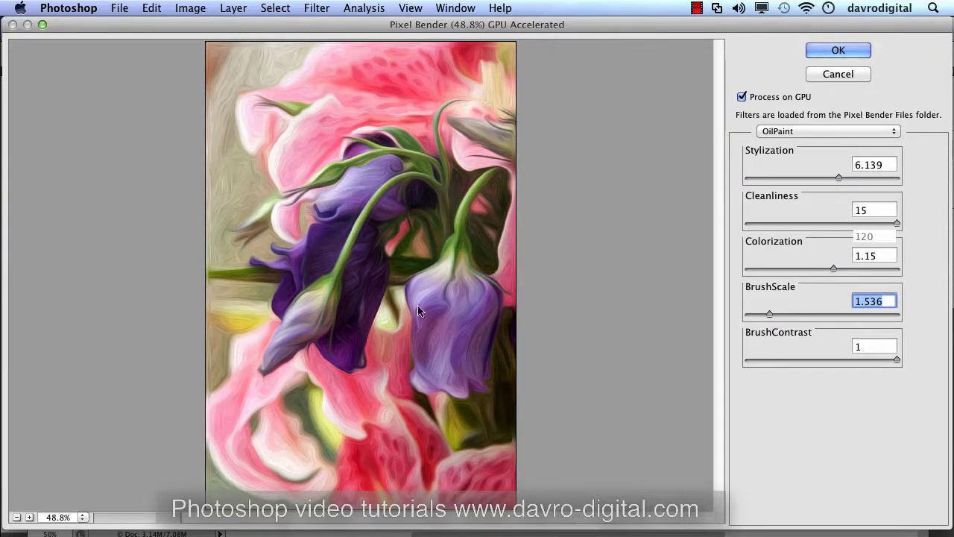
# - Set BrushContrast to 0.53 after trying values between 0.4 and 0.935
pyautogui.moveTo(807, 359); pyautogui.dragTo(807, 359)
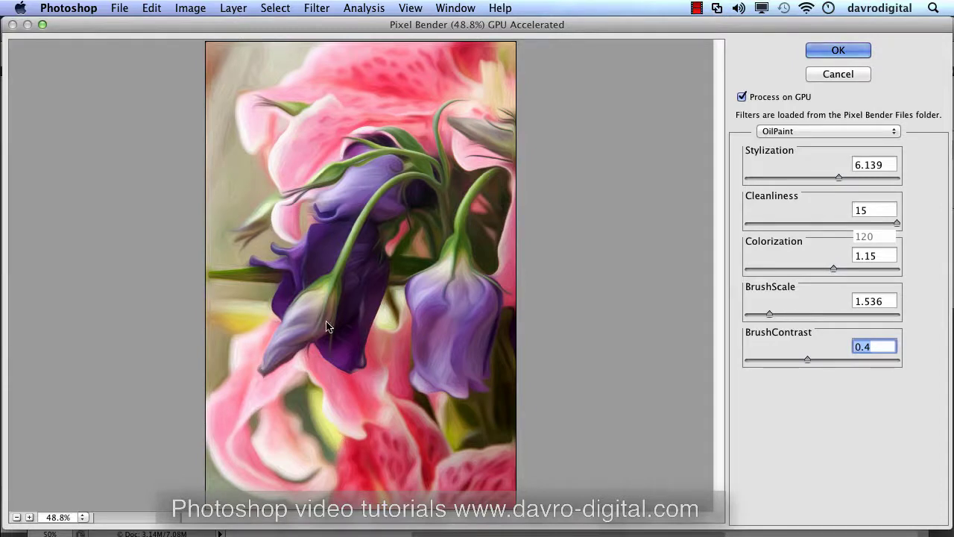
pyautogui.click(832, 358)
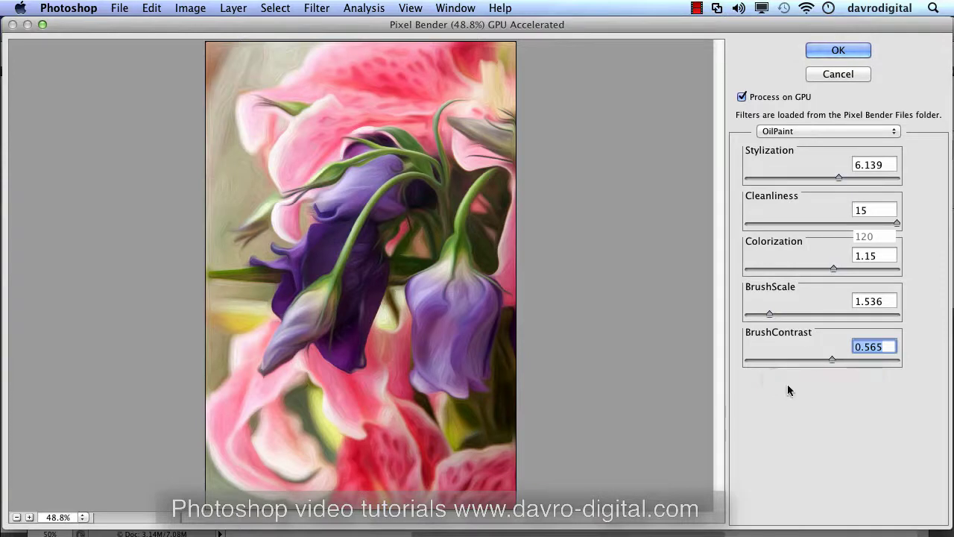
pyautogui.click(852, 364)
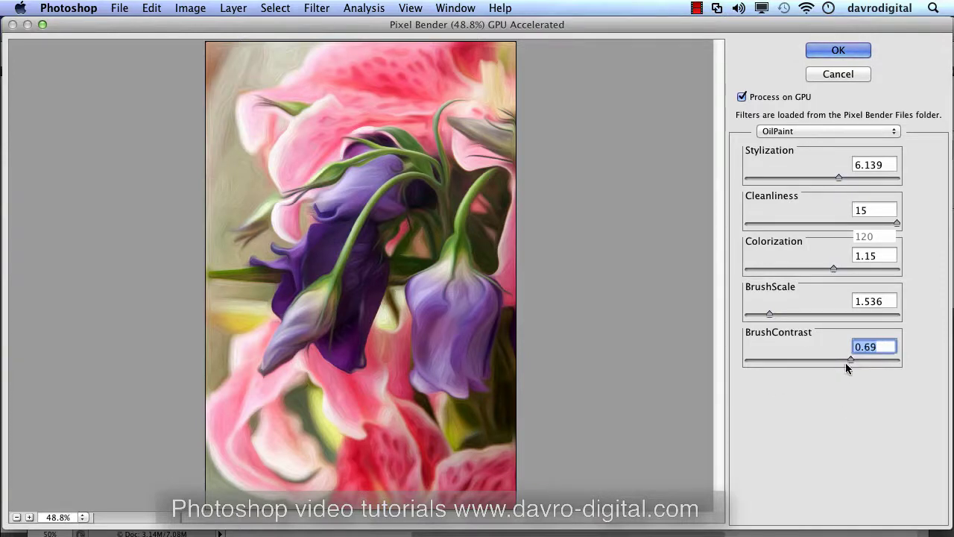
pyautogui.click(888, 360)
pyautogui.click(827, 361)
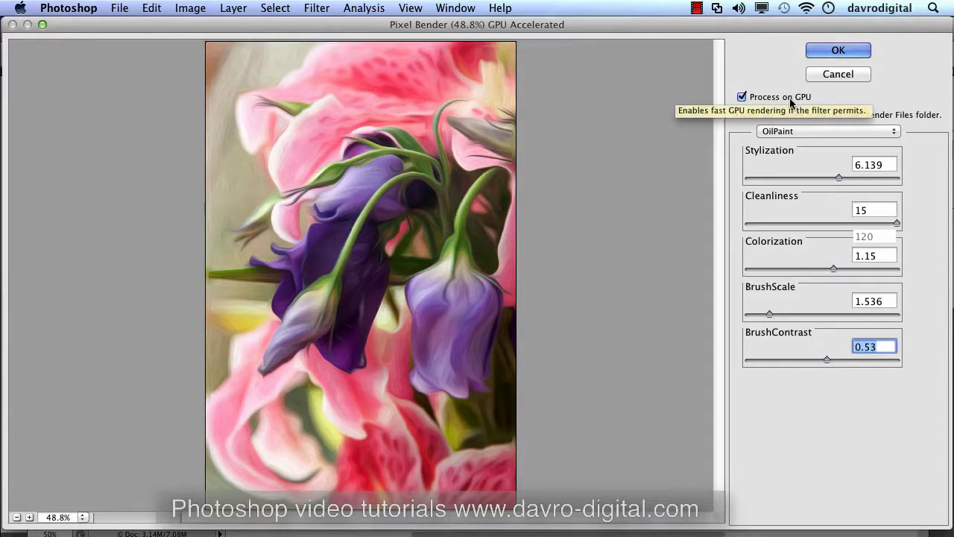
# - Apply OilPaint to Layer 1, then hide and reshow the layer to compare with the original
pyautogui.click(840, 50)
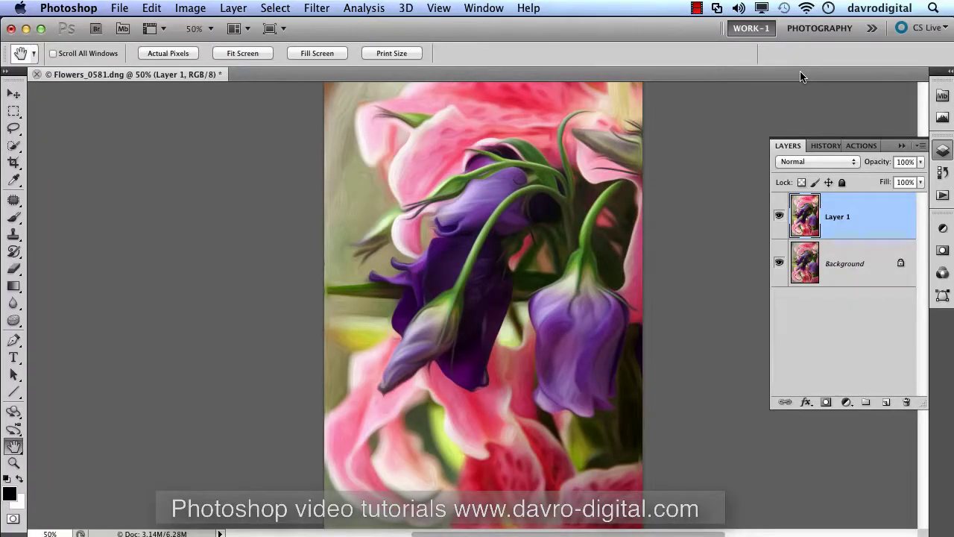
pyautogui.click(779, 215)
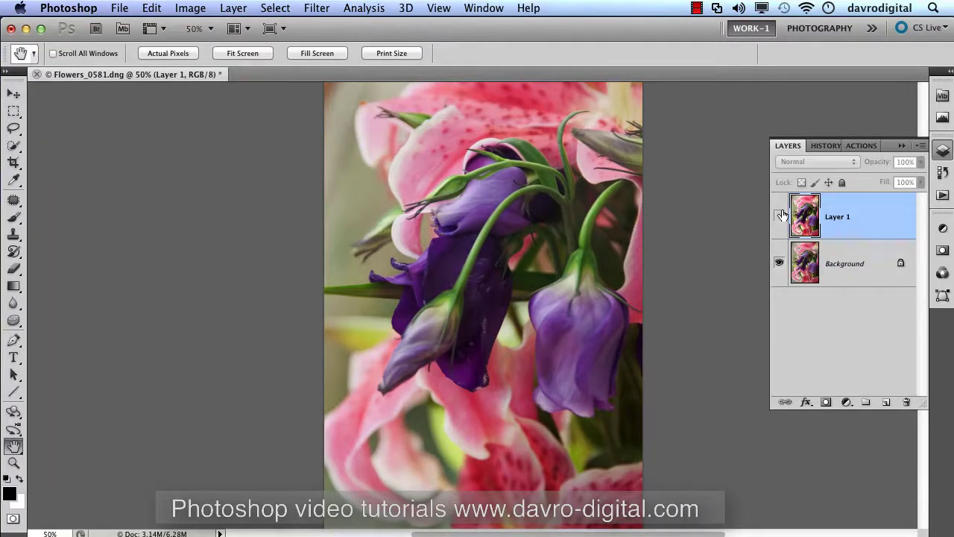
pyautogui.click(779, 215)
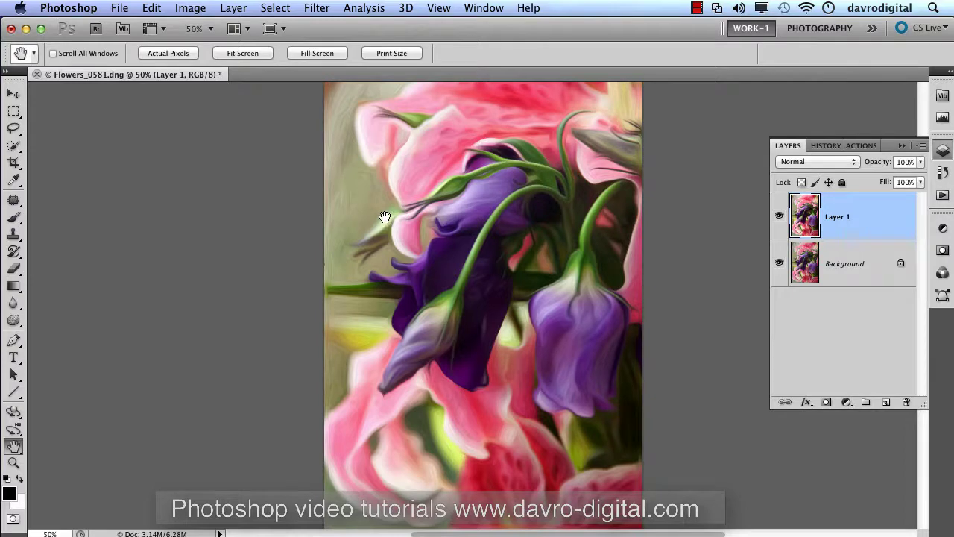
# - Reapply the OilPaint filter to Layer 1 with Cmd+F for a stronger painted effect
pyautogui.click(317, 9)
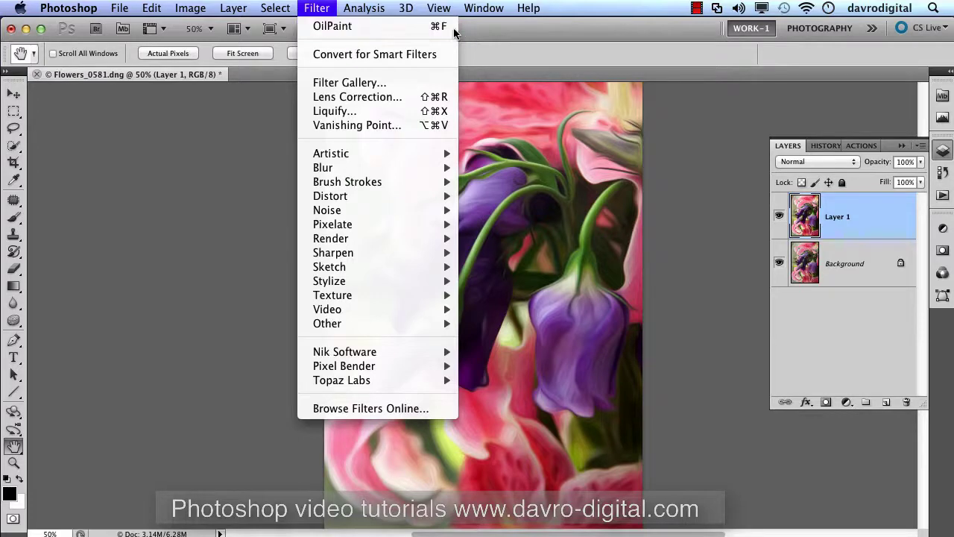
pyautogui.click(218, 161)
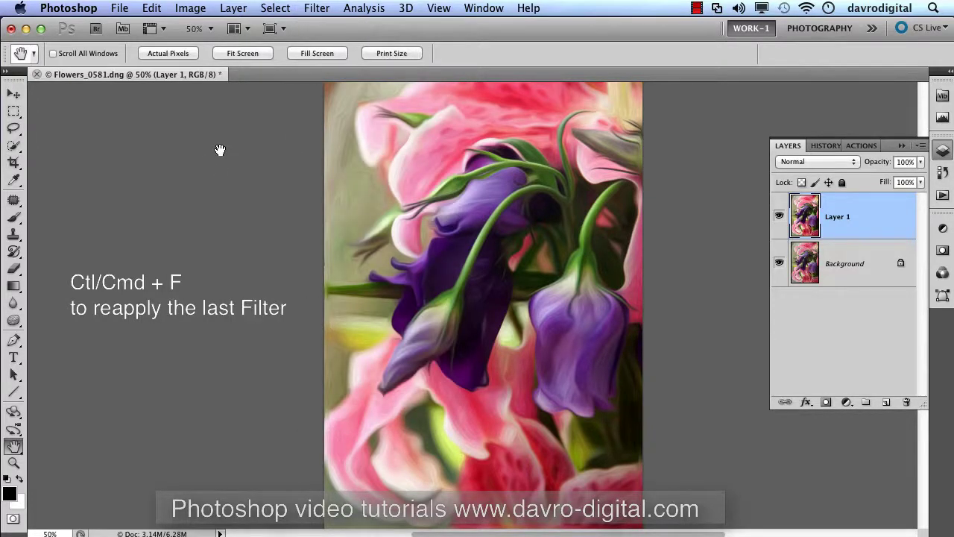
pyautogui.press('super+f')
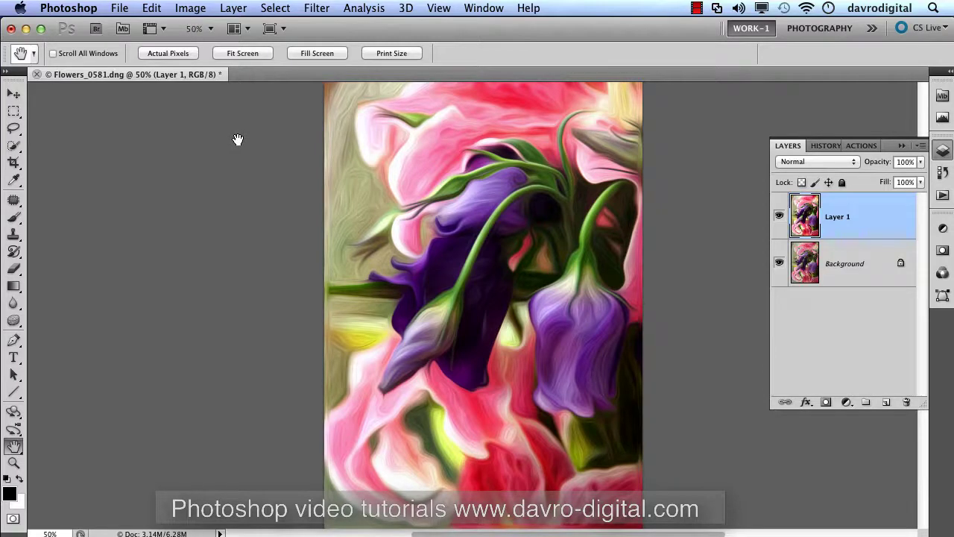
# - Start fading the second OilPaint pass, lowering its opacity to 61%
pyautogui.click(152, 7)
pyautogui.click(152, 7)
pyautogui.click(152, 8)
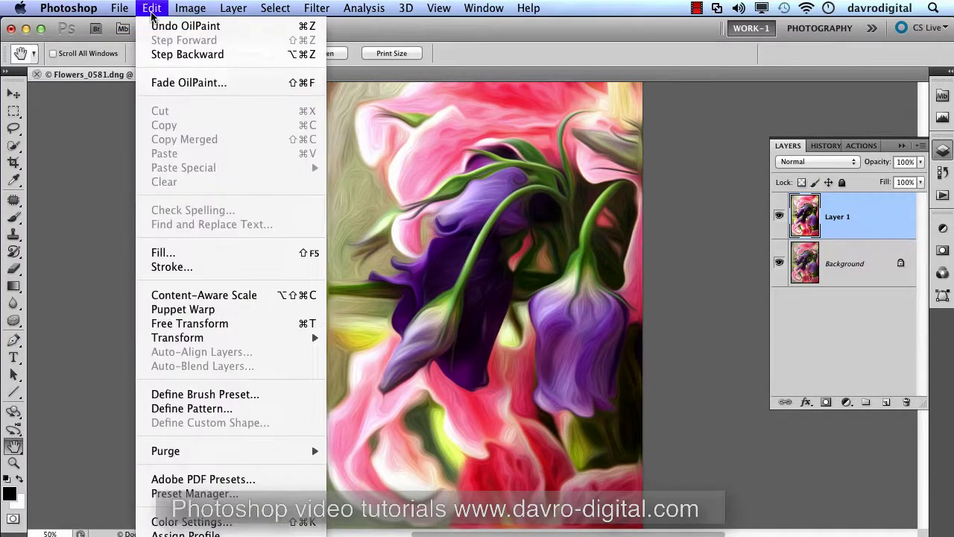
pyautogui.click(177, 83)
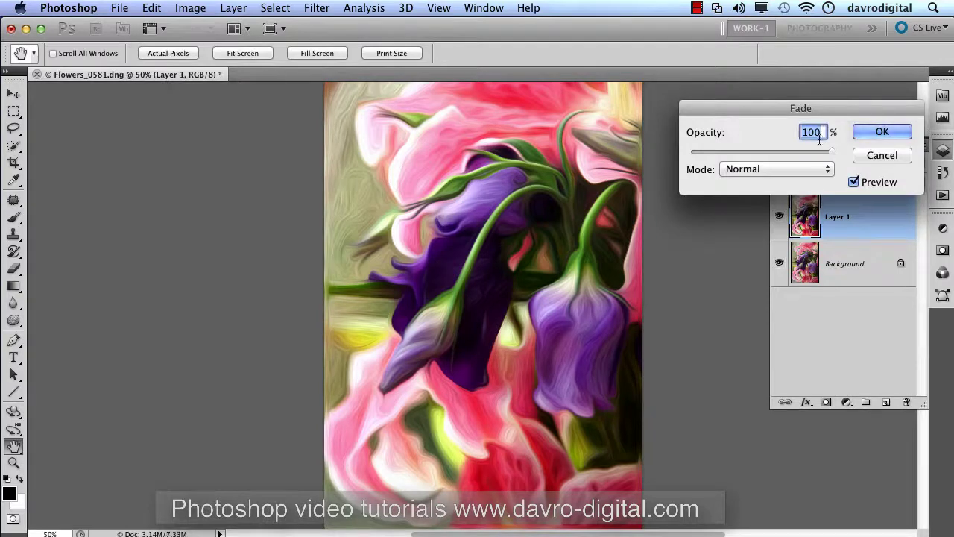
pyautogui.click(790, 151)
pyautogui.click(777, 150)
# - Settle the Fade OilPaint opacity at 29% and confirm
pyautogui.click(745, 152)
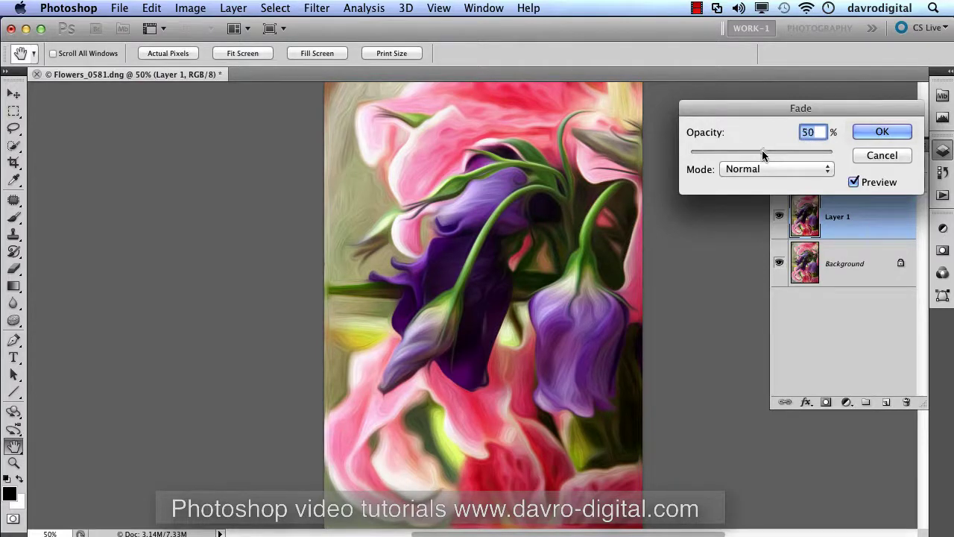
pyautogui.click(727, 152)
pyautogui.click(754, 152)
pyautogui.click(735, 152)
pyautogui.click(723, 152)
pyautogui.click(742, 152)
pyautogui.click(754, 152)
pyautogui.click(730, 152)
pyautogui.click(883, 133)
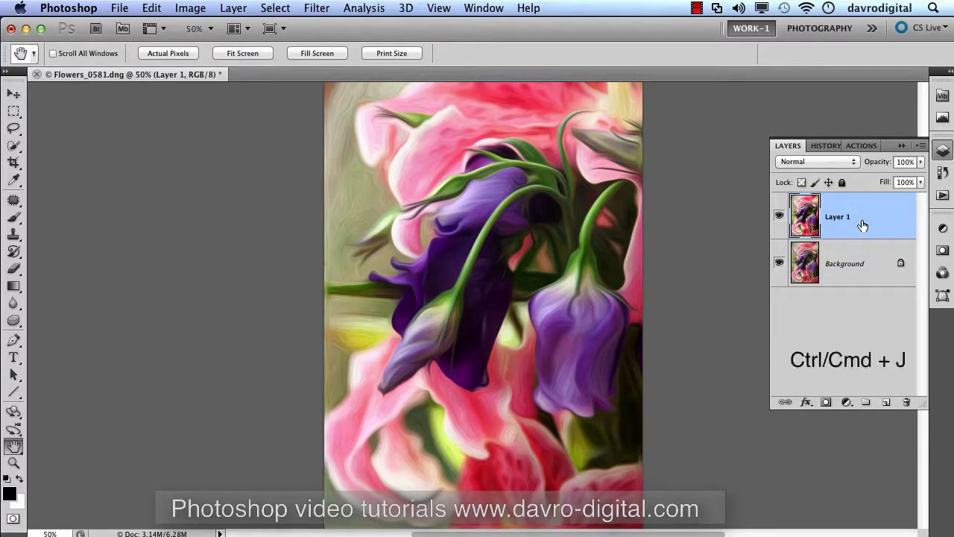
# - Duplicate the oil-painted Layer 1 to create Layer 1 copy with Cmd+J
pyautogui.press('super+j')
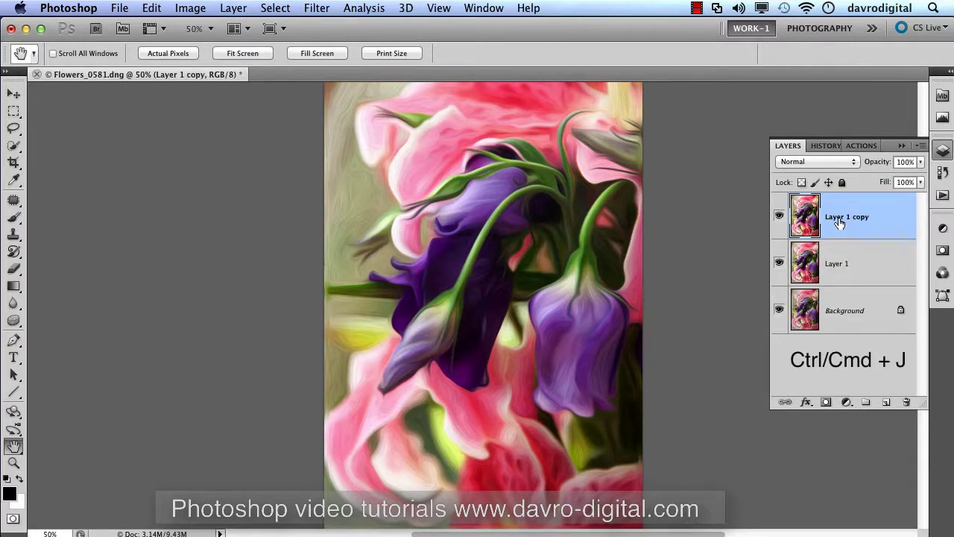
# - Switch Layer 1 copy's blend mode from Normal to Overlay
pyautogui.click(811, 161)
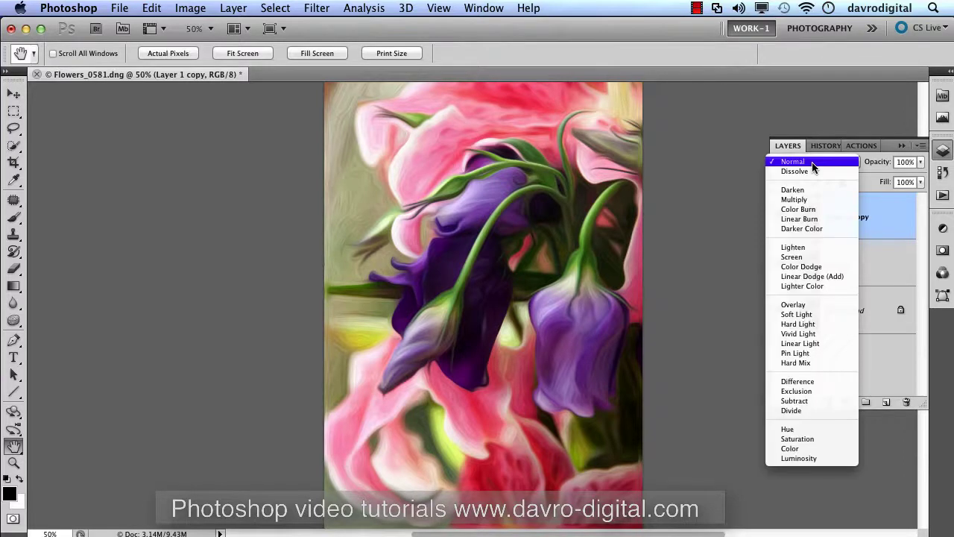
pyautogui.click(813, 304)
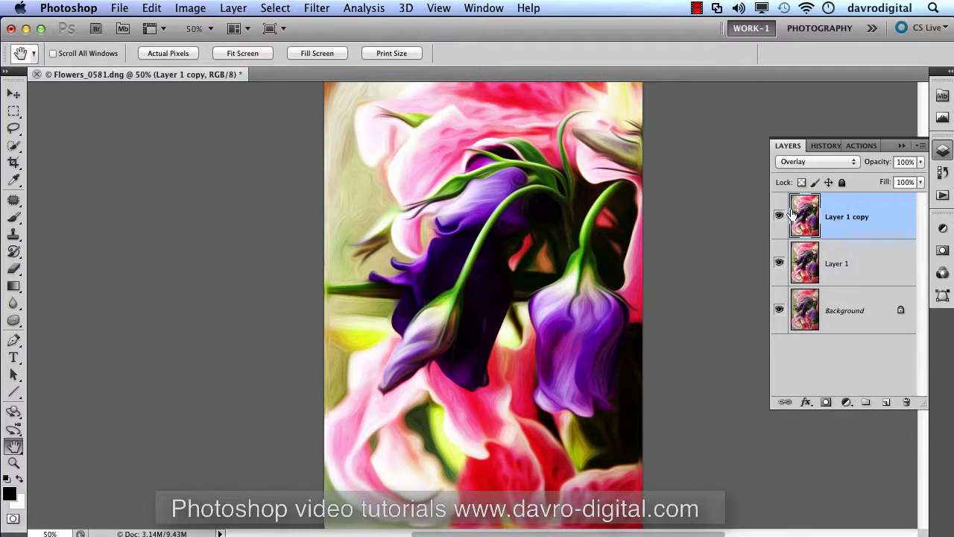
# - Bring up the High Pass filter (Filter > Other) and move its dialog clear of the layers
pyautogui.click(316, 8)
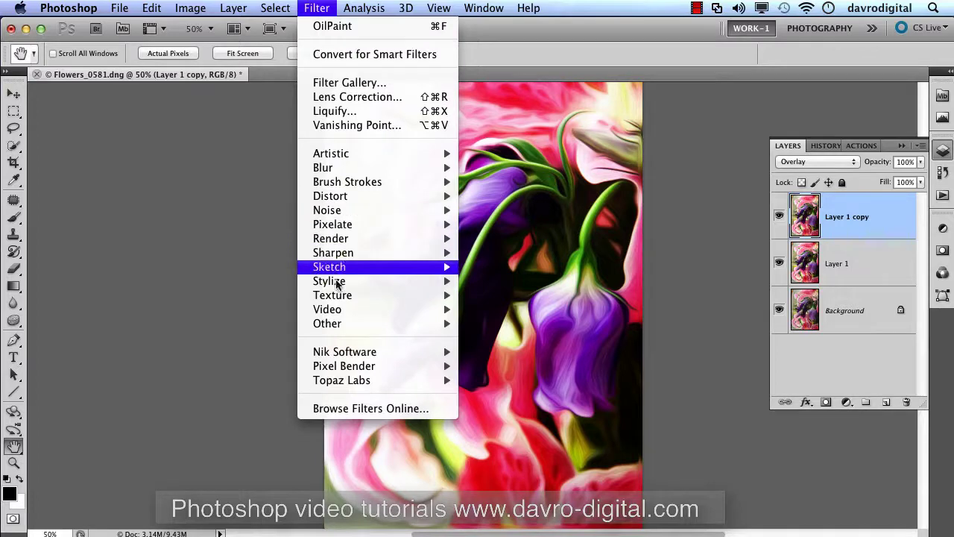
pyautogui.moveTo(351, 326)
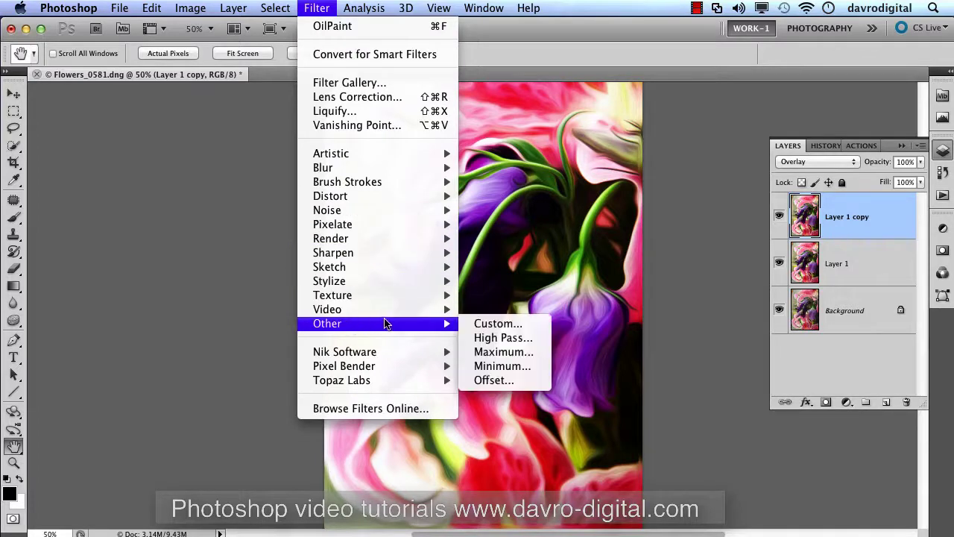
pyautogui.click(494, 339)
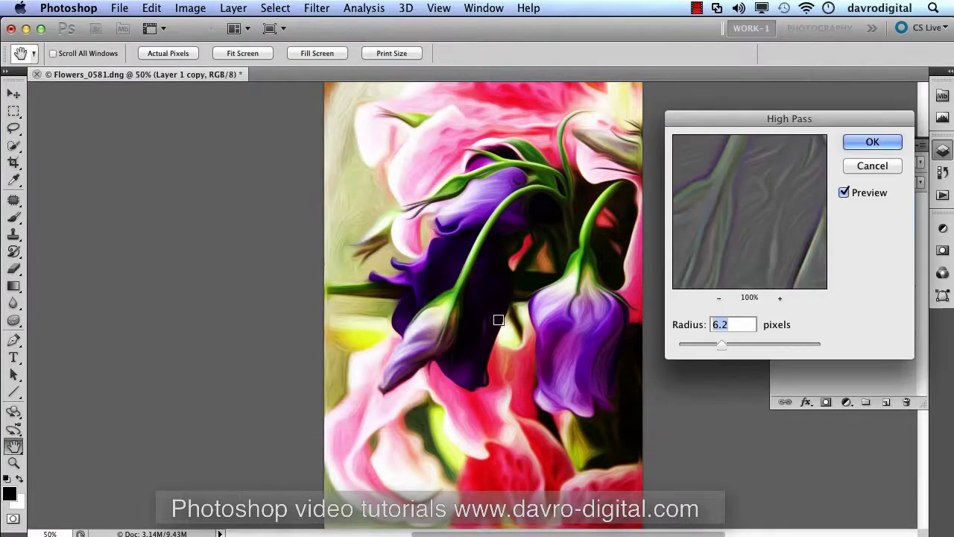
pyautogui.moveTo(802, 120)
pyautogui.mouseDown()
pyautogui.moveTo(651, 132)
pyautogui.moveTo(799, 110)
pyautogui.mouseUp()
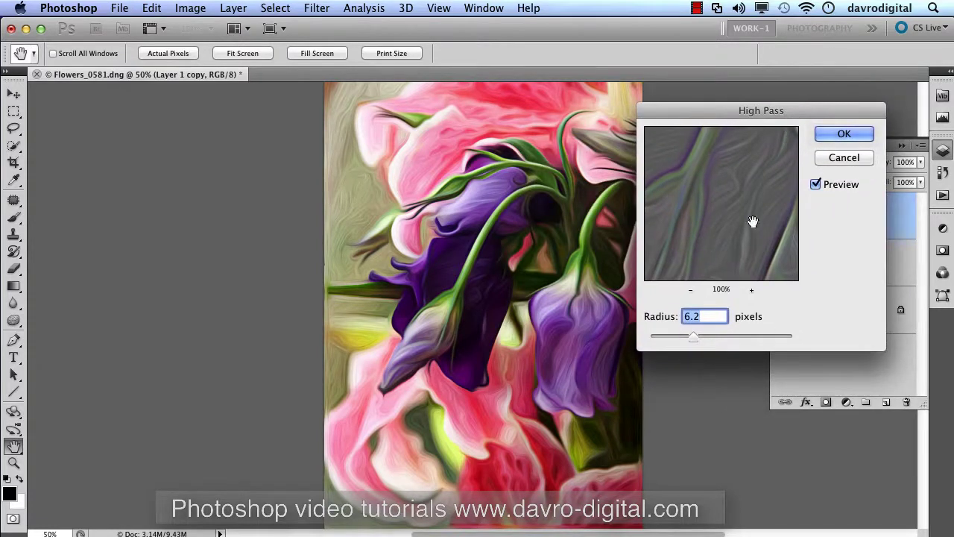
# - Try High Pass radii from 9.1 up to 78.3 and settle on 6.6 pixels
pyautogui.moveTo(695, 341); pyautogui.dragTo(669, 339)
pyautogui.click(705, 336)
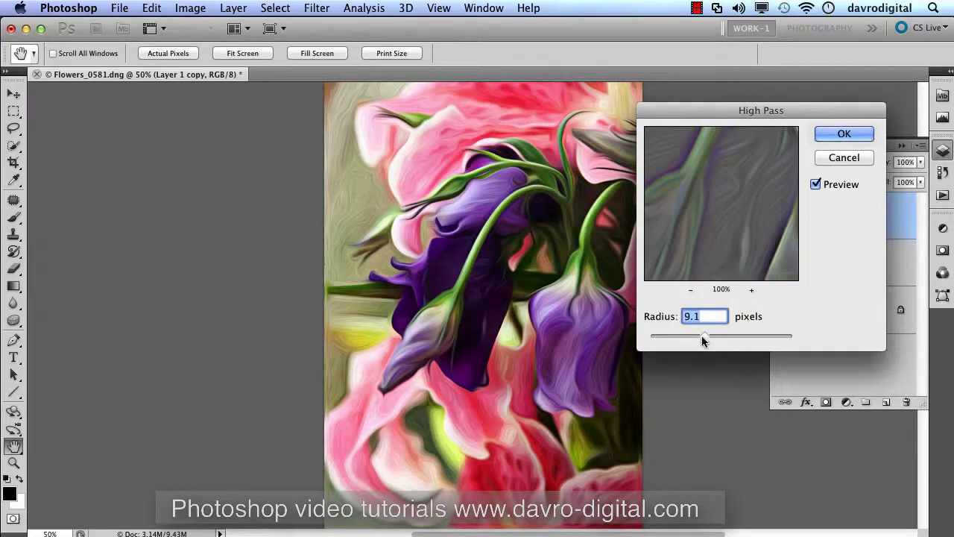
pyautogui.click(721, 336)
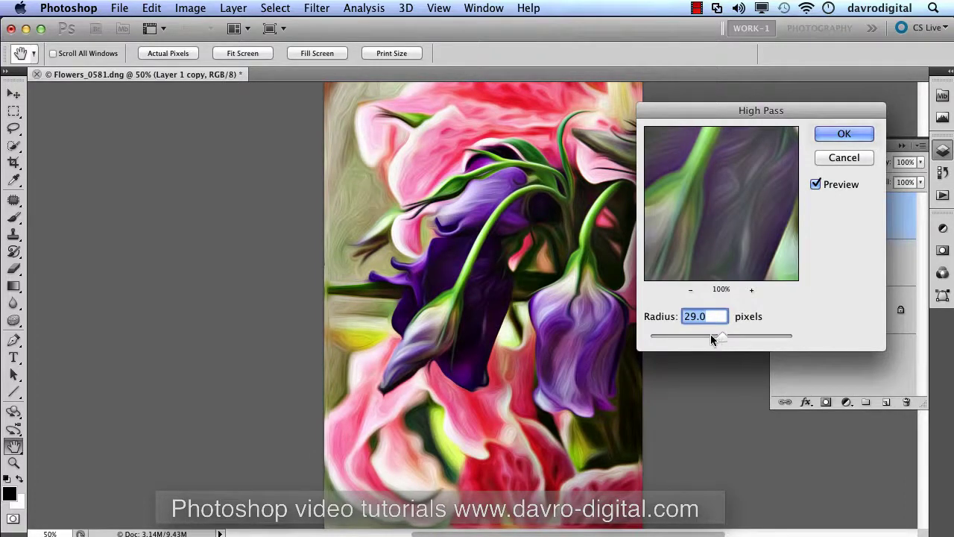
pyautogui.click(739, 334)
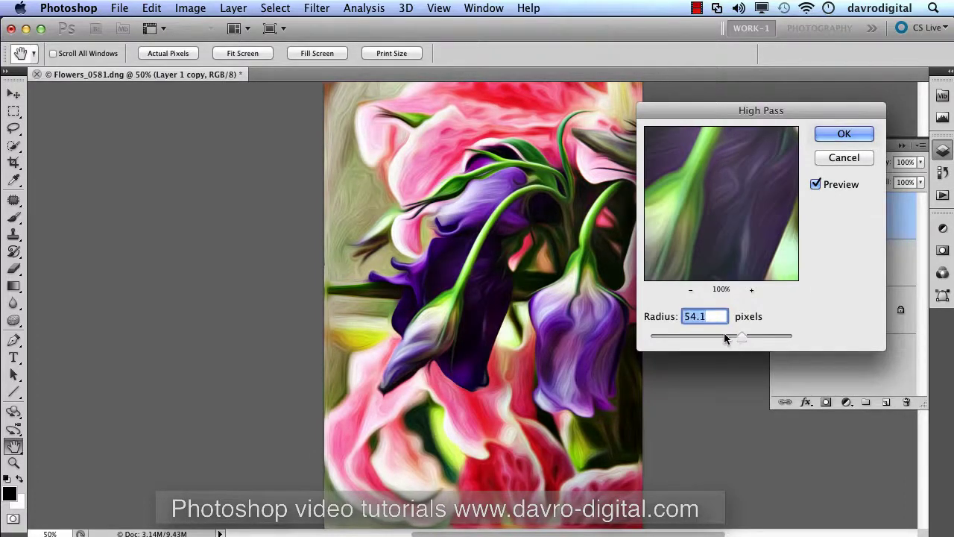
pyautogui.click(759, 335)
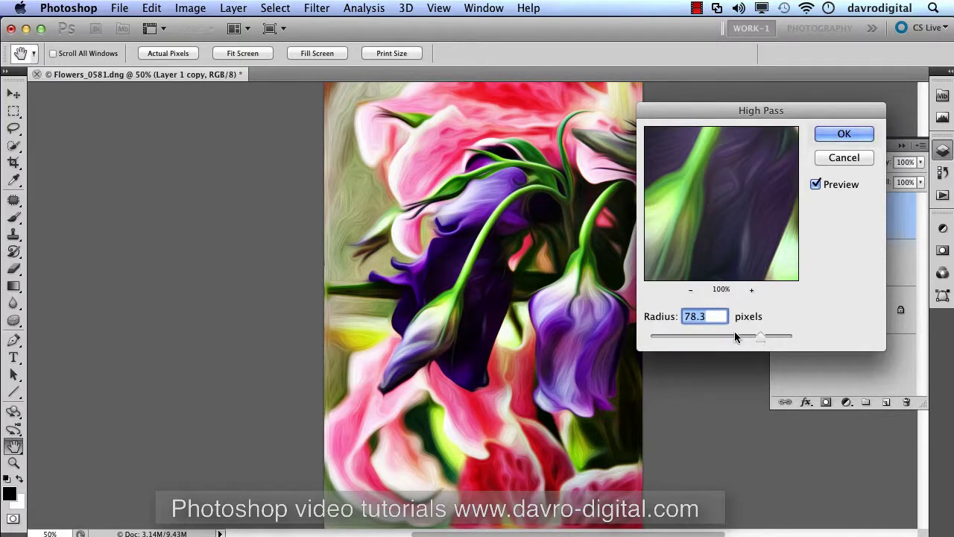
pyautogui.click(682, 333)
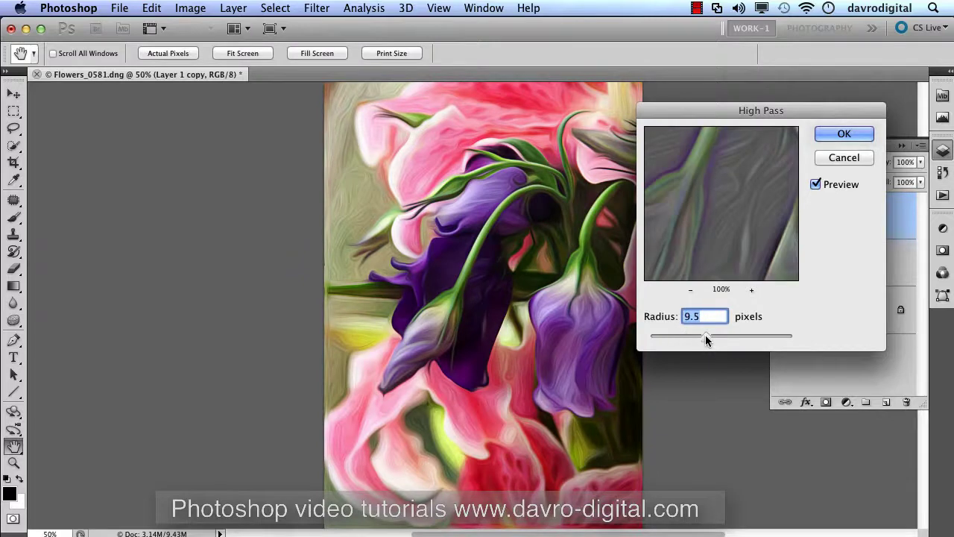
pyautogui.click(751, 336)
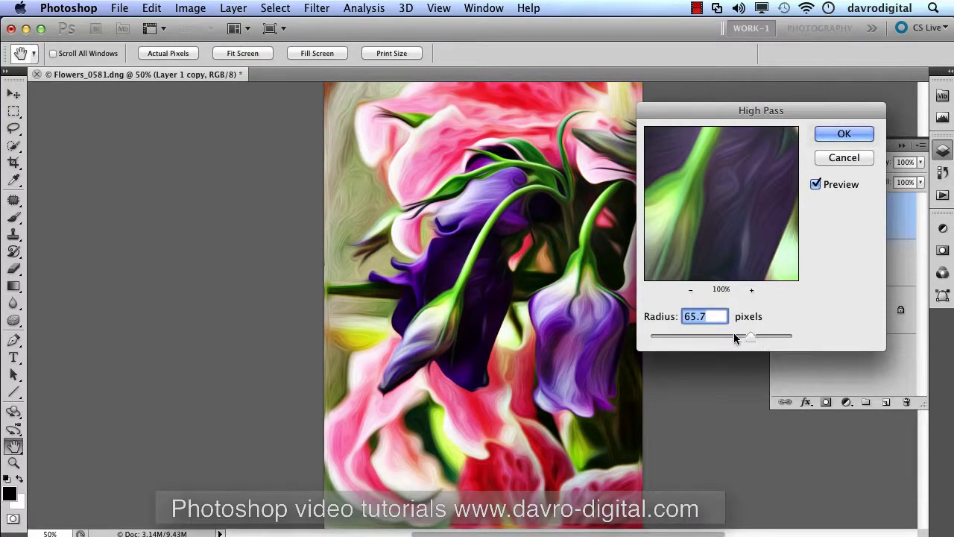
pyautogui.click(687, 334)
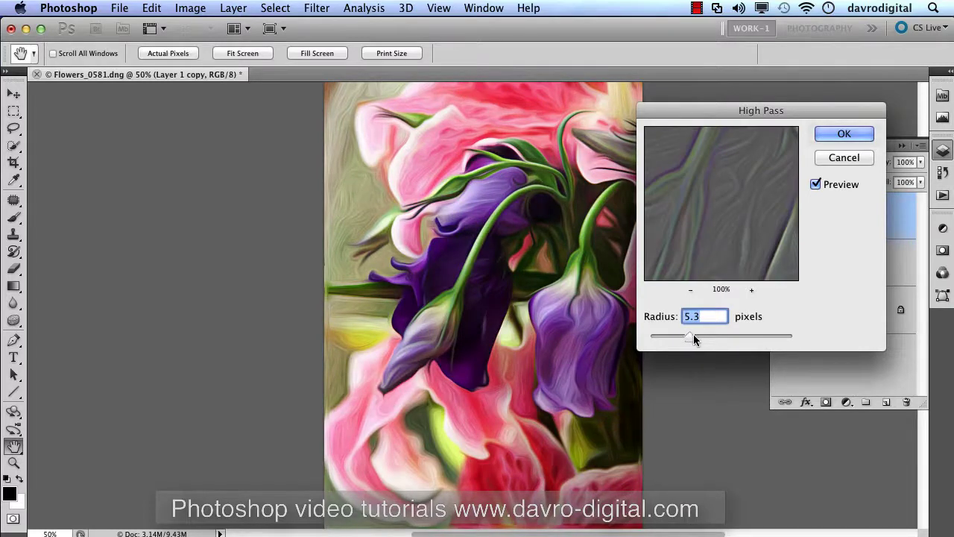
pyautogui.moveTo(691, 334); pyautogui.dragTo(694, 333)
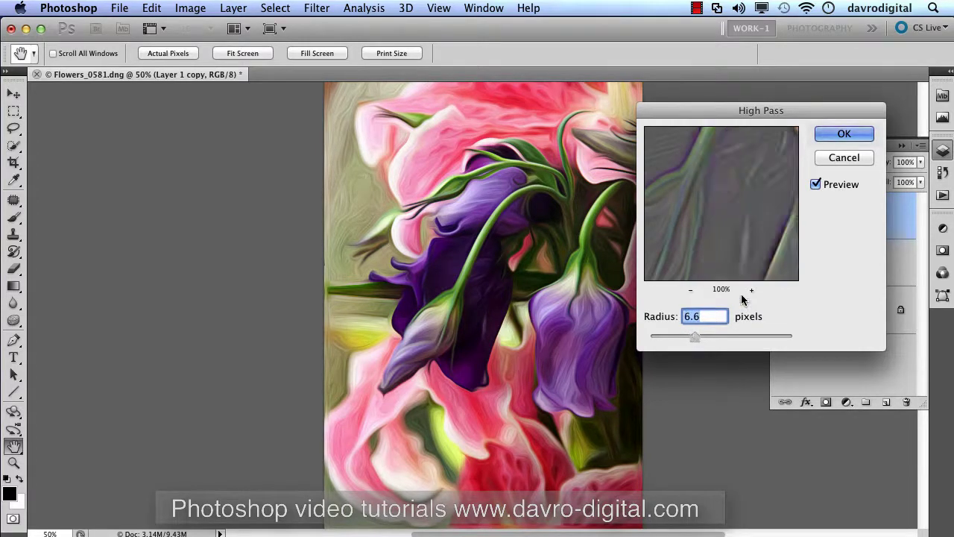
# - Compare with the preview off and on, then apply the 6.6-pixel High Pass
pyautogui.click(816, 184)
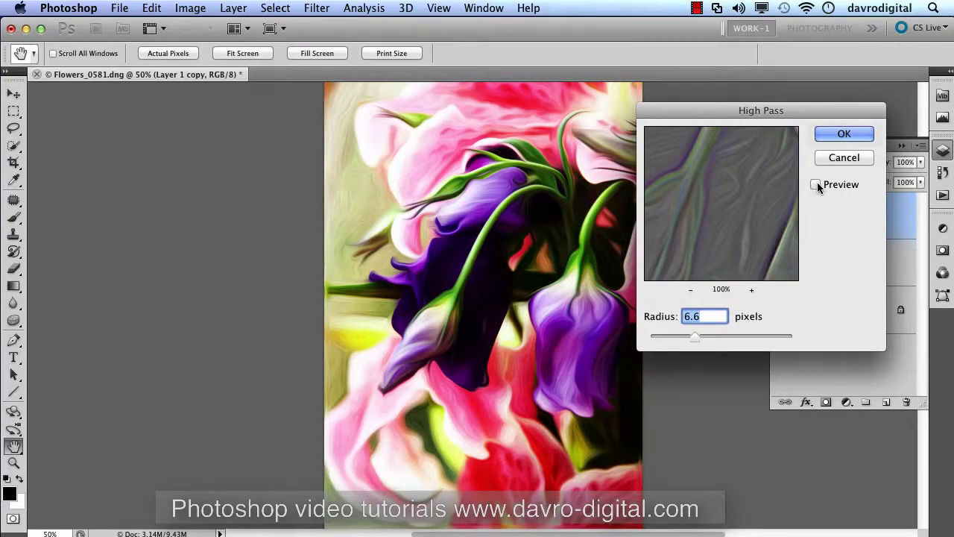
pyautogui.click(816, 184)
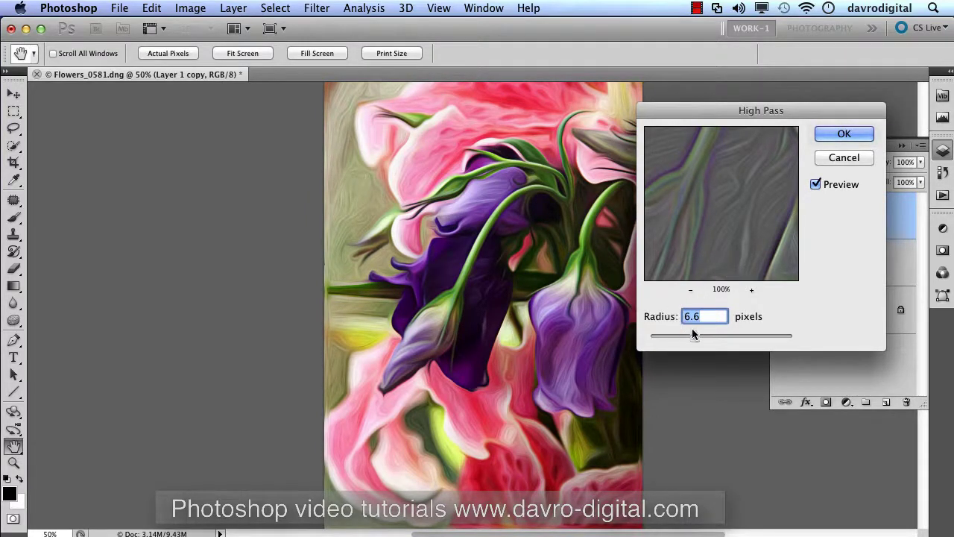
pyautogui.click(845, 135)
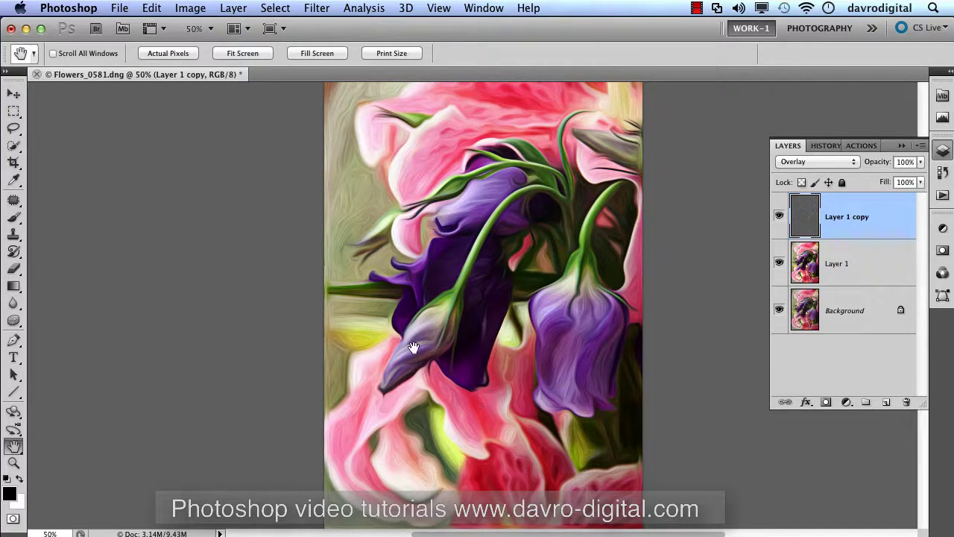
# - Crop the flower image from below the top edge to the bottom-right corner, trimming the top strip
pyautogui.scroll(-2, 381, 188)
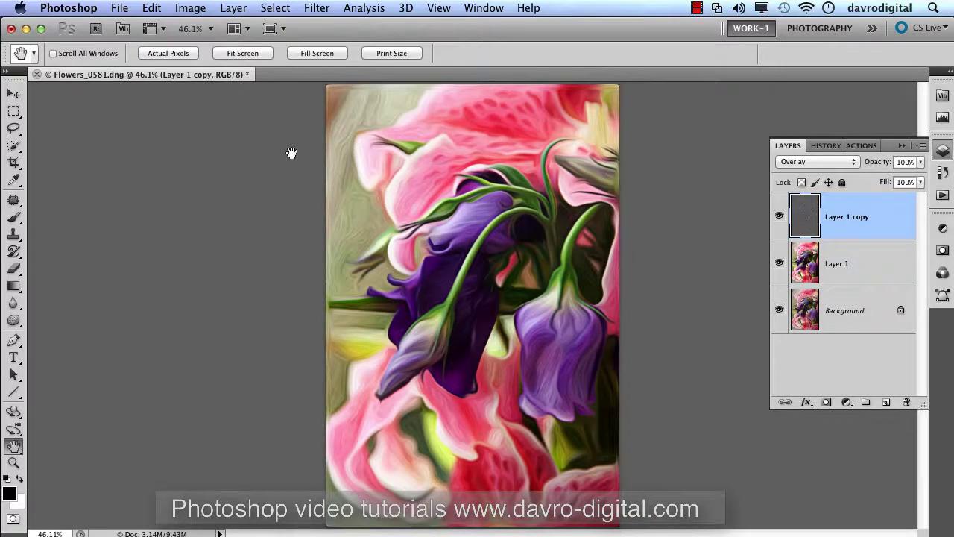
pyautogui.click(14, 164)
pyautogui.moveTo(327, 128); pyautogui.dragTo(727, 520)
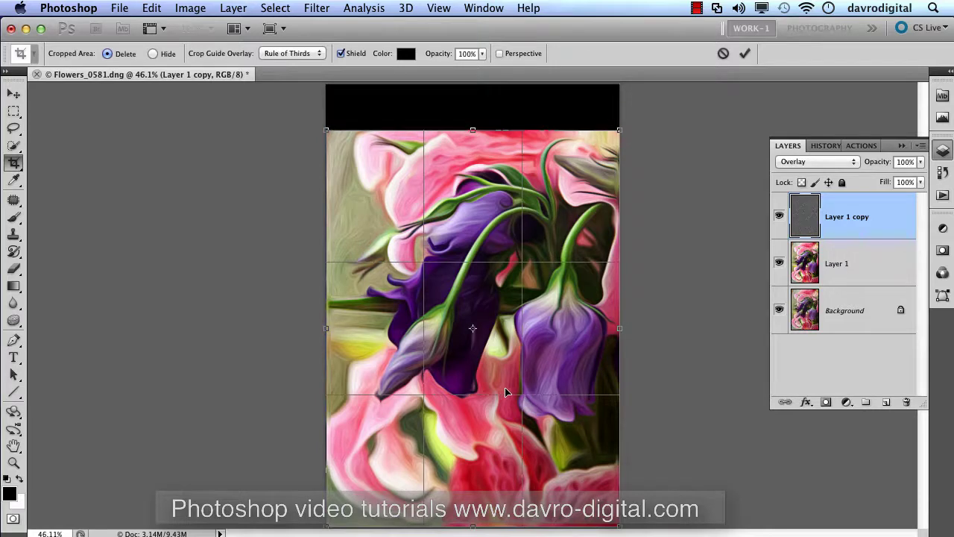
pyautogui.press('Return')
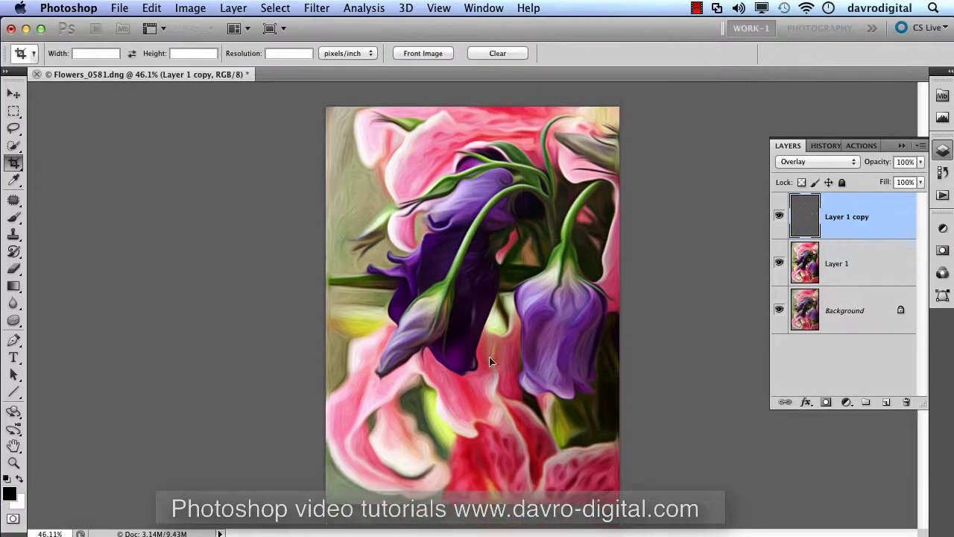
# - Zoom to 100% and pan around the flowers to inspect the sharpened detail
pyautogui.press('super+space')
pyautogui.click(458, 309)
pyautogui.click(458, 309)
pyautogui.click(472, 309)
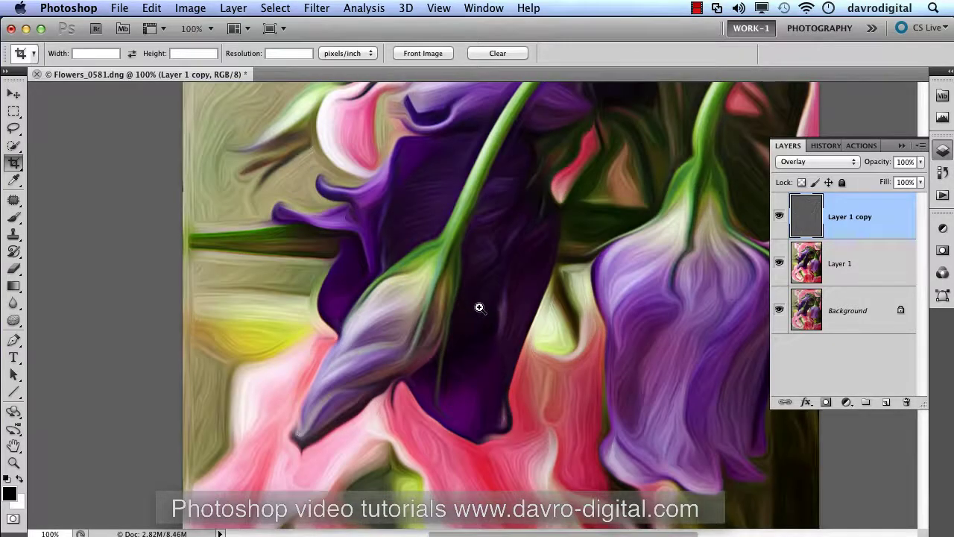
pyautogui.click(480, 307)
pyautogui.keyDown('alt'); pyautogui.click(495, 303); pyautogui.keyUp('alt')
pyautogui.moveTo(507, 304); pyautogui.dragTo(485, 484)
pyautogui.moveTo(517, 370); pyautogui.dragTo(549, 293)
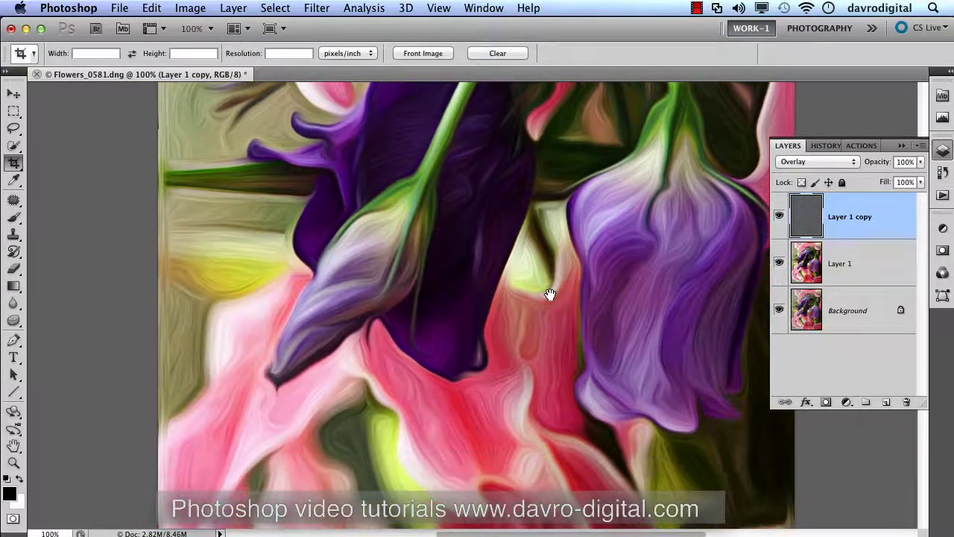
# - Lower Layer 1 copy to 82% opacity, keep Layer 1 at 100%, then fit the image on screen
pyautogui.moveTo(884, 164); pyautogui.dragTo(876, 166)
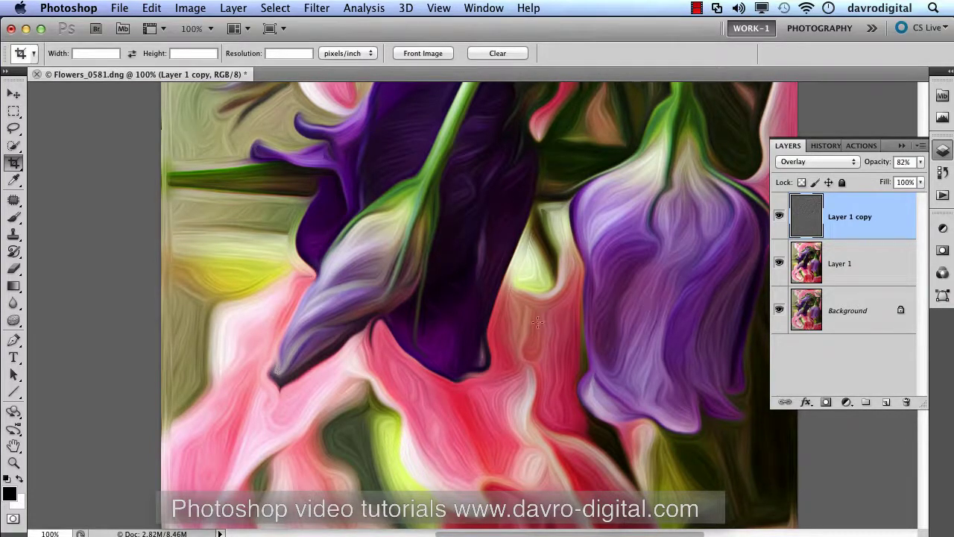
pyautogui.moveTo(517, 446); pyautogui.dragTo(517, 467)
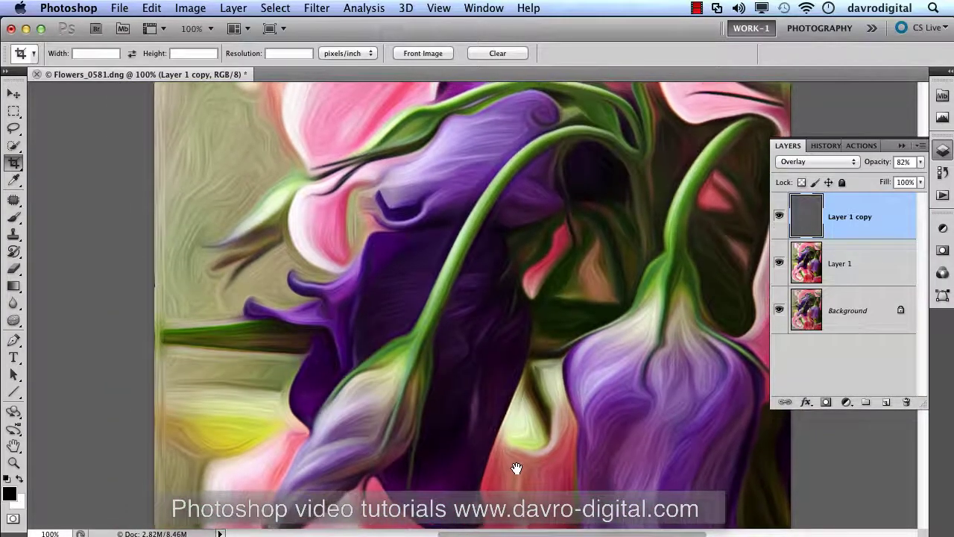
pyautogui.click(865, 267)
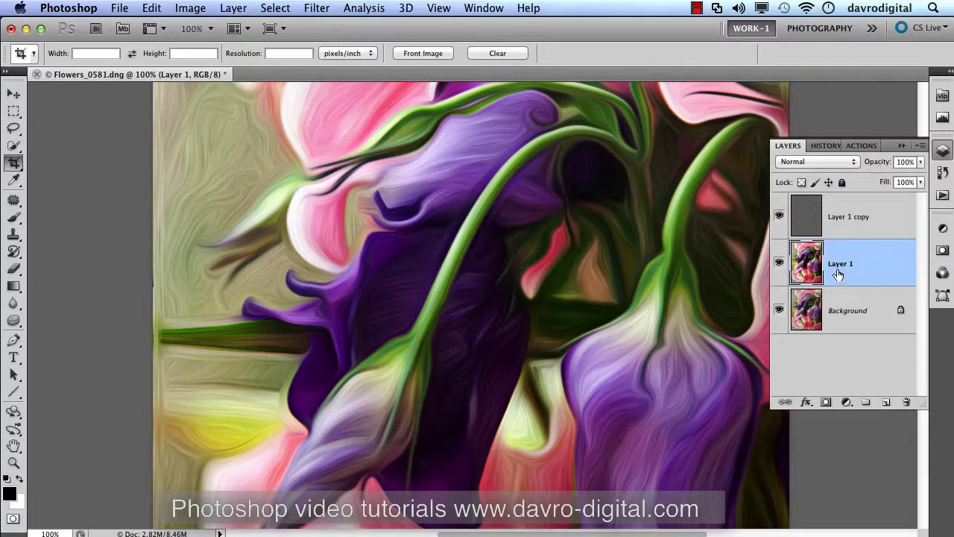
pyautogui.moveTo(886, 165); pyautogui.dragTo(905, 181)
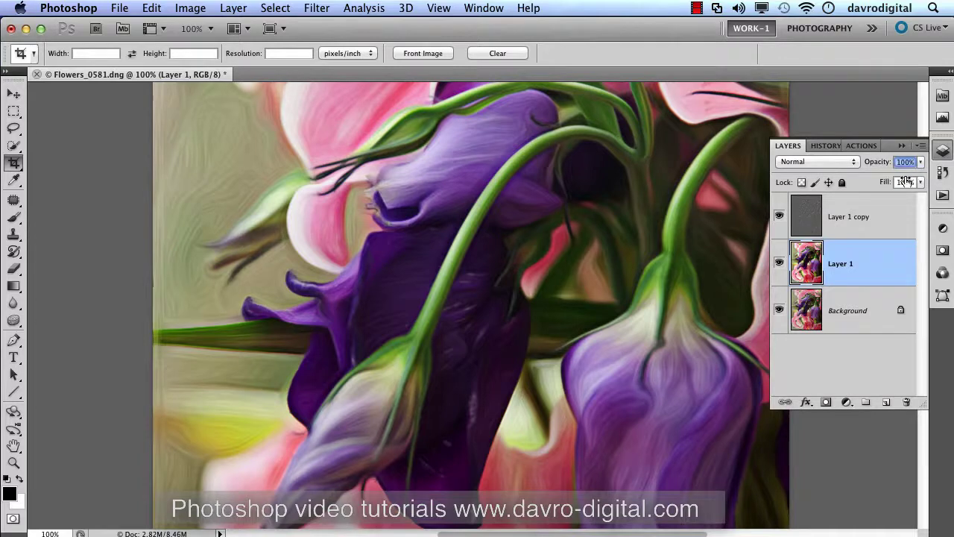
pyautogui.moveTo(540, 384); pyautogui.dragTo(513, 227)
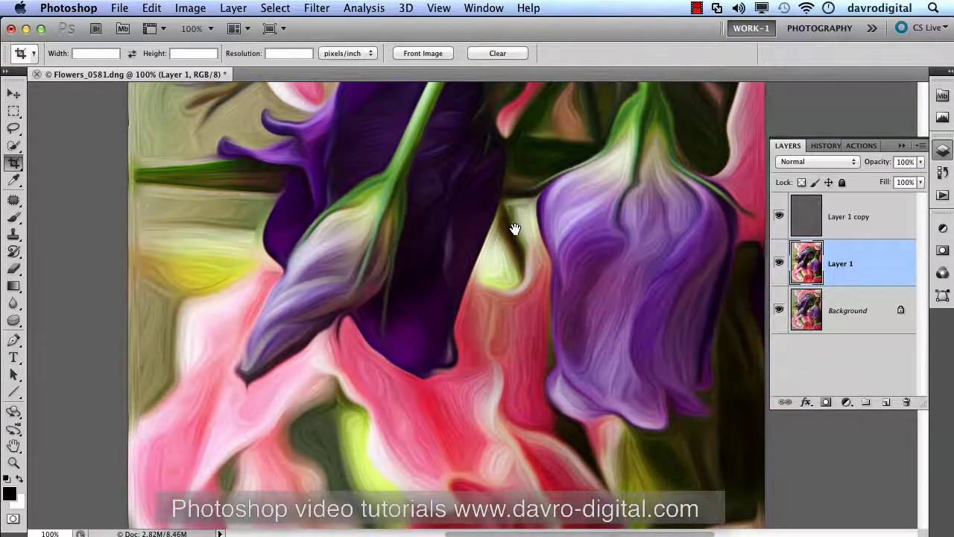
pyautogui.press('super+0')
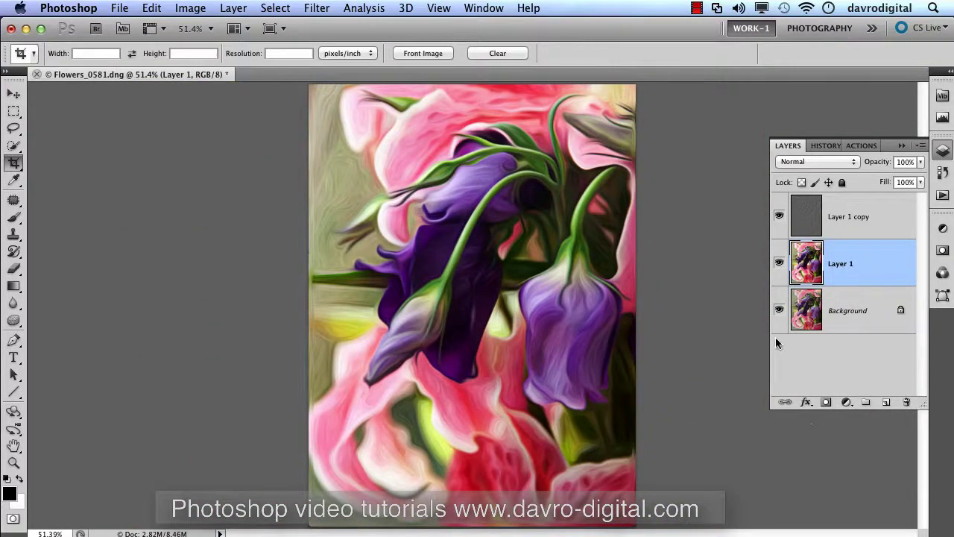
pyautogui.keyDown('alt'); pyautogui.click(779, 309); pyautogui.keyUp('alt')
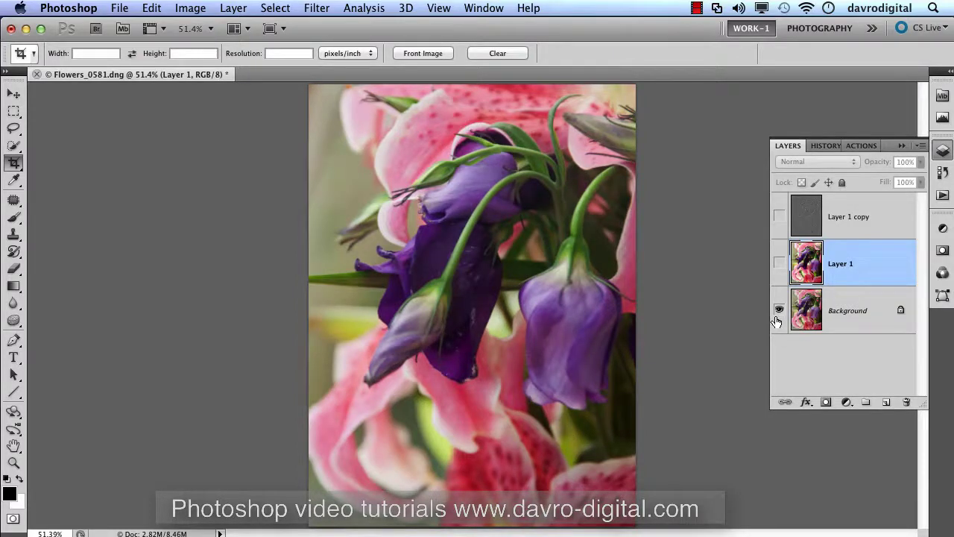
pyautogui.click(778, 263)
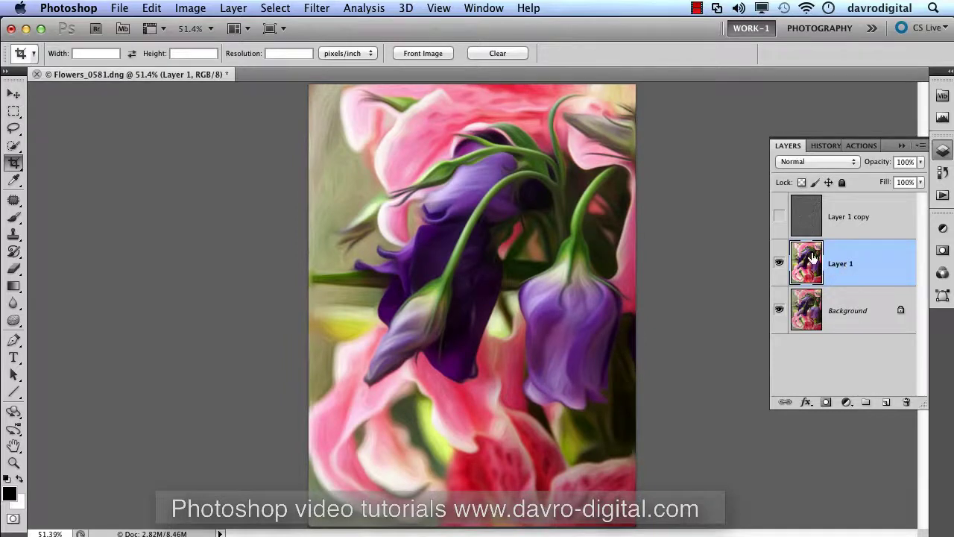
pyautogui.click(780, 219)
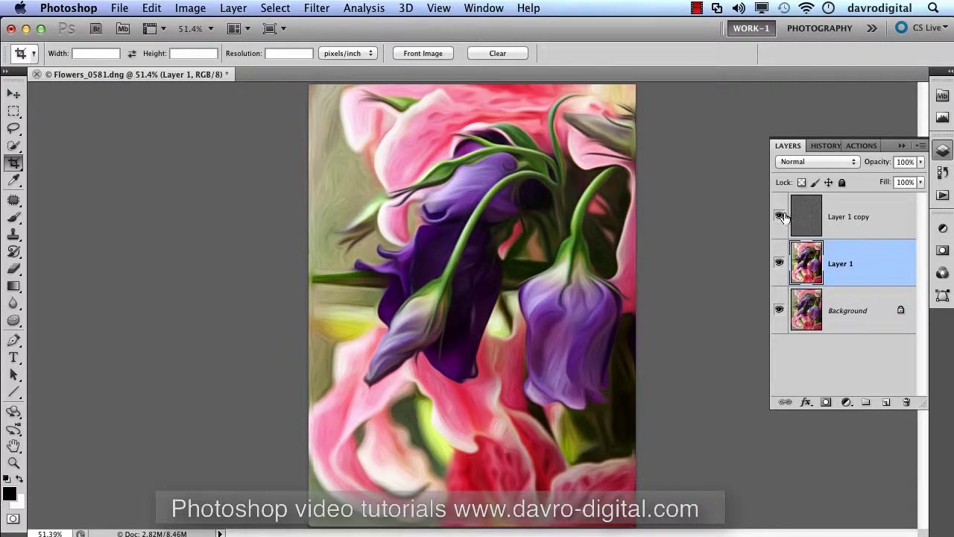
pyautogui.click(780, 219)
pyautogui.click(780, 218)
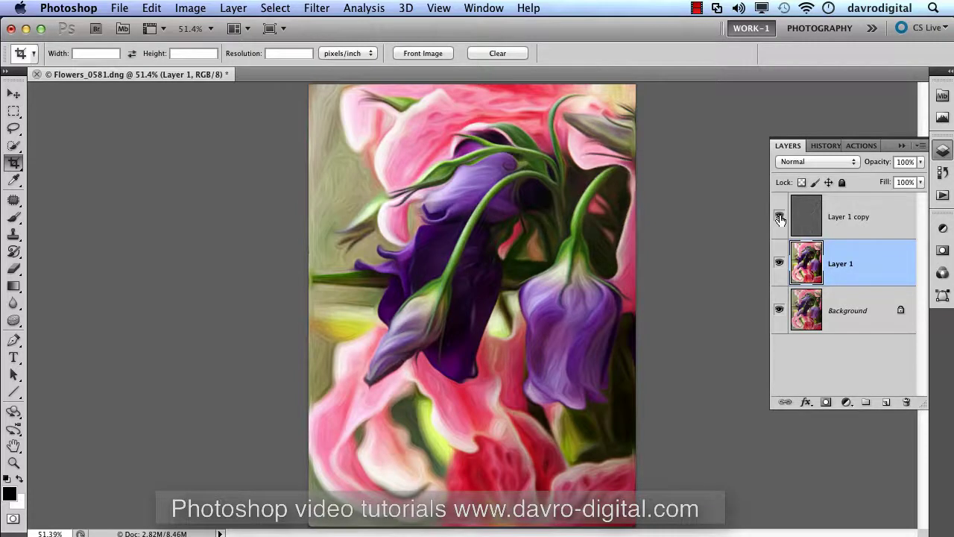
pyautogui.click(780, 219)
pyautogui.click(779, 219)
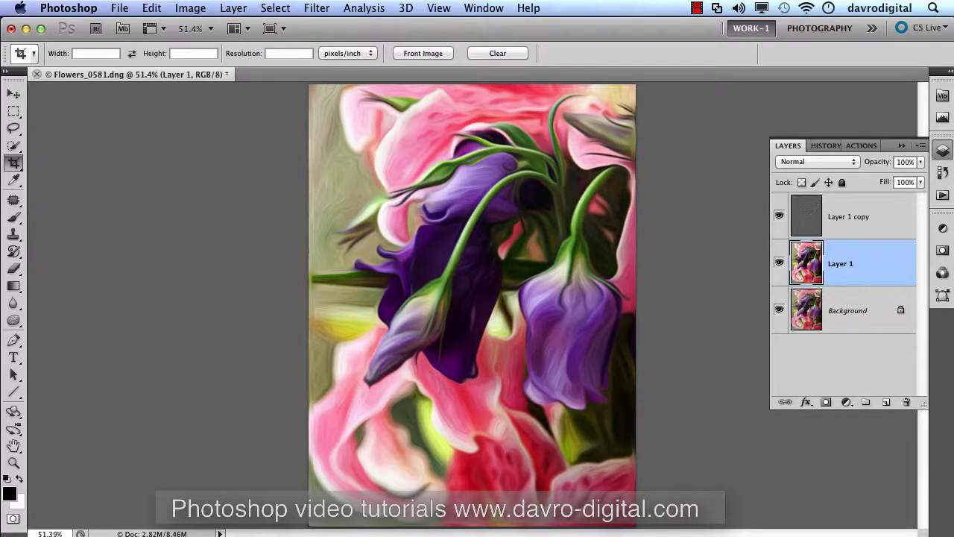